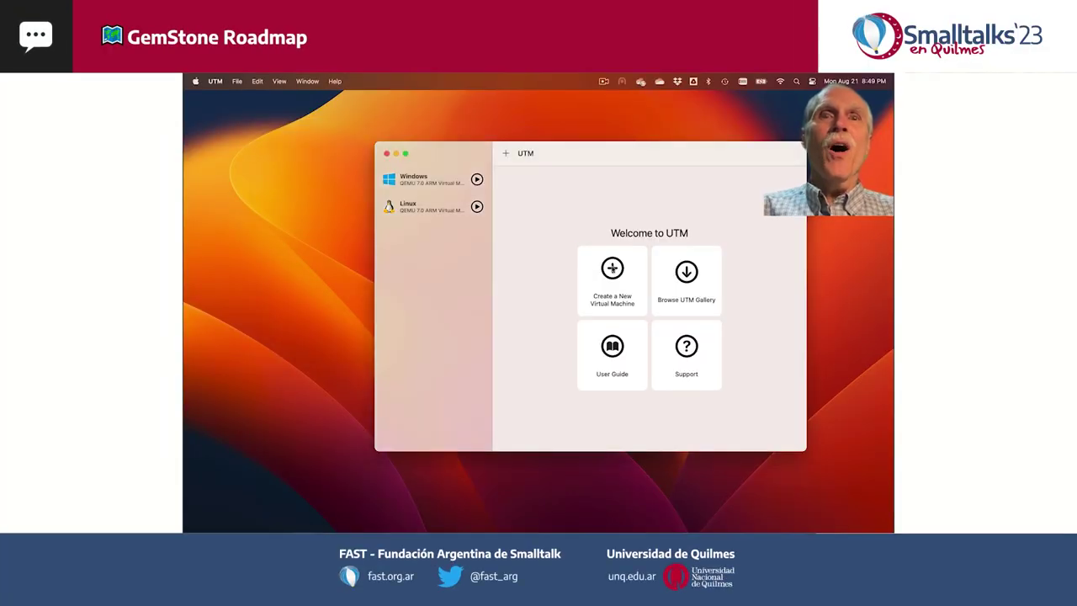
- Start a new virtualized Linux VM in UTM booting from the Ubuntu ARM64 installer ISO
left_click(605, 266)
left_click(599, 254)
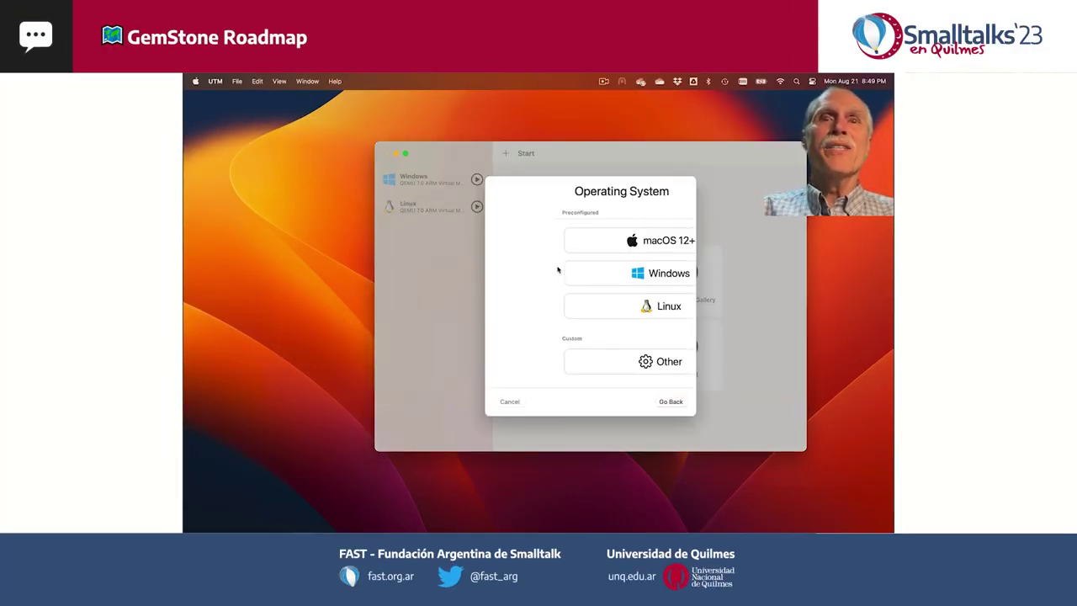
left_click(592, 306)
left_click(508, 363)
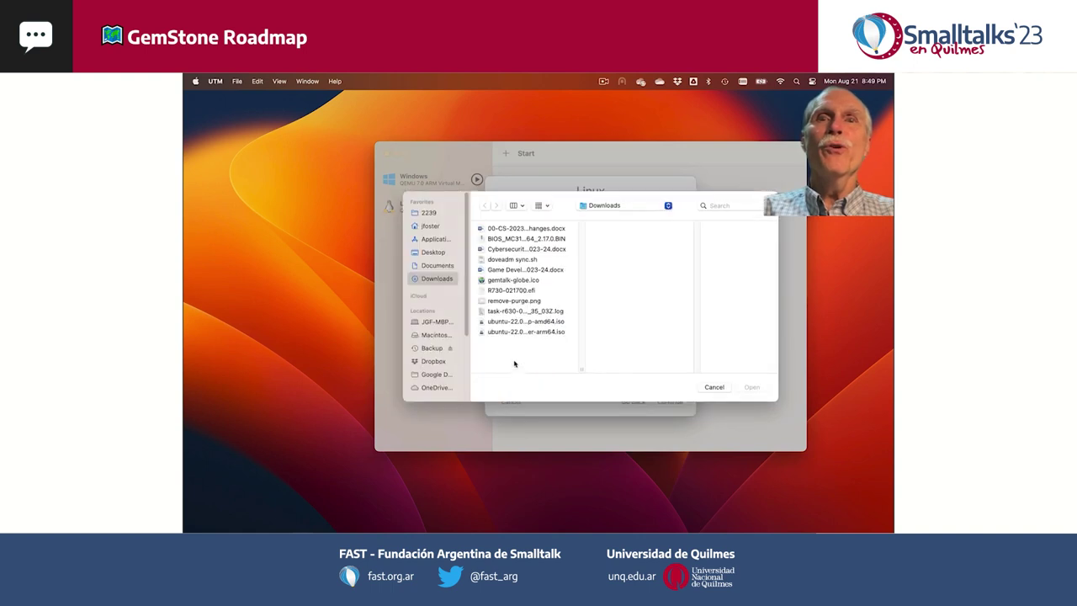
left_click(522, 332)
left_click(745, 391)
- Keep 4 GB memory and a 64 GB drive, skip shared directory, and save Linux 2
left_click(670, 402)
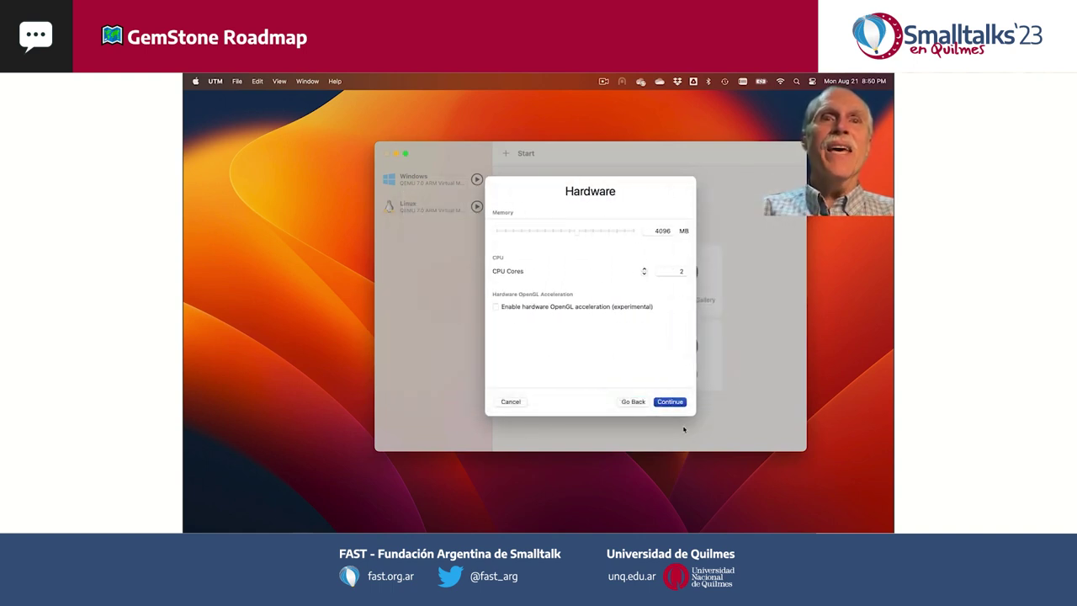
left_click(671, 404)
left_click(673, 233)
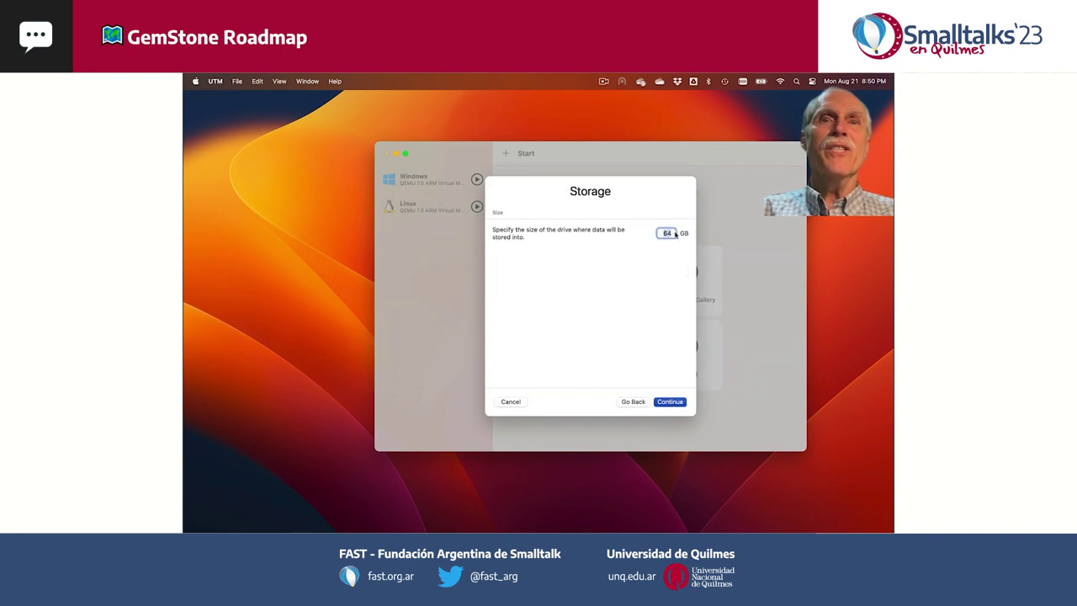
left_click(669, 403)
left_click(669, 403)
left_click(670, 402)
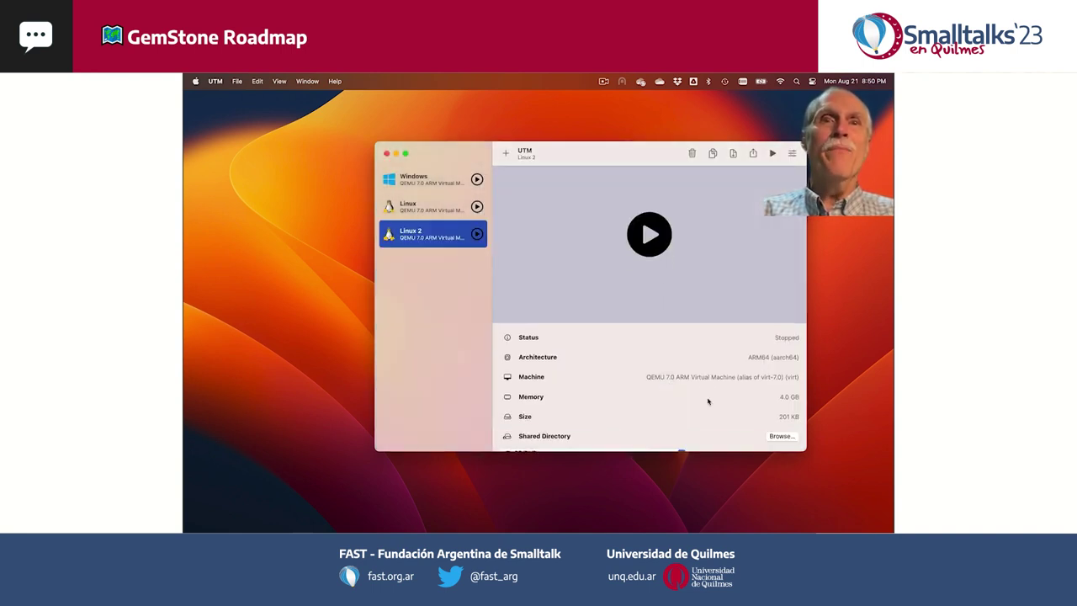
- Boot Linux 2 and accept installer defaults for language, network, proxy and archive mirror
left_click(648, 222)
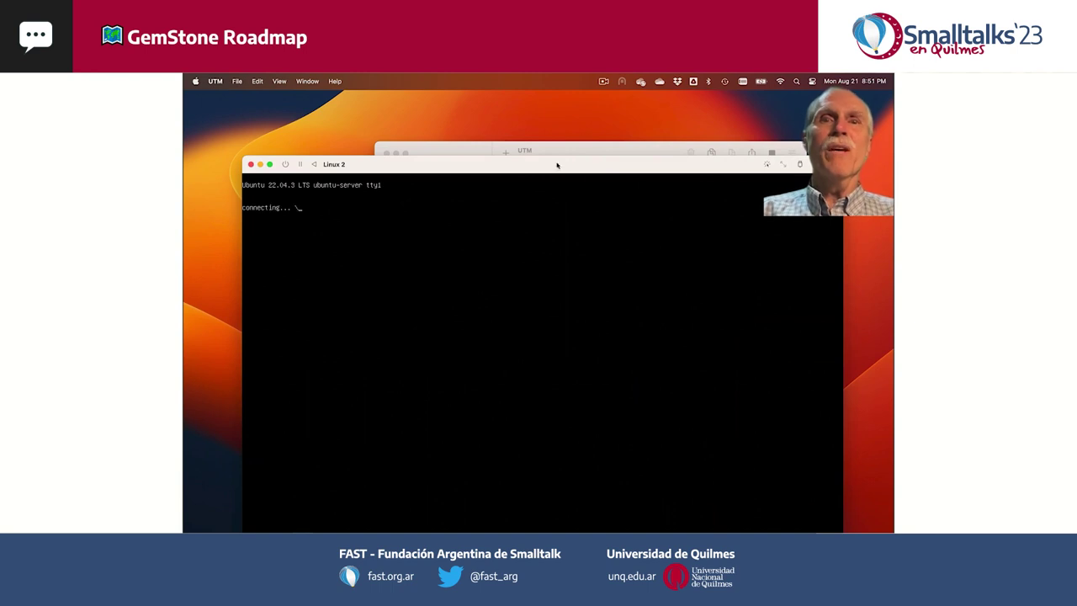
key("Return")
key("Return")
key("Return")
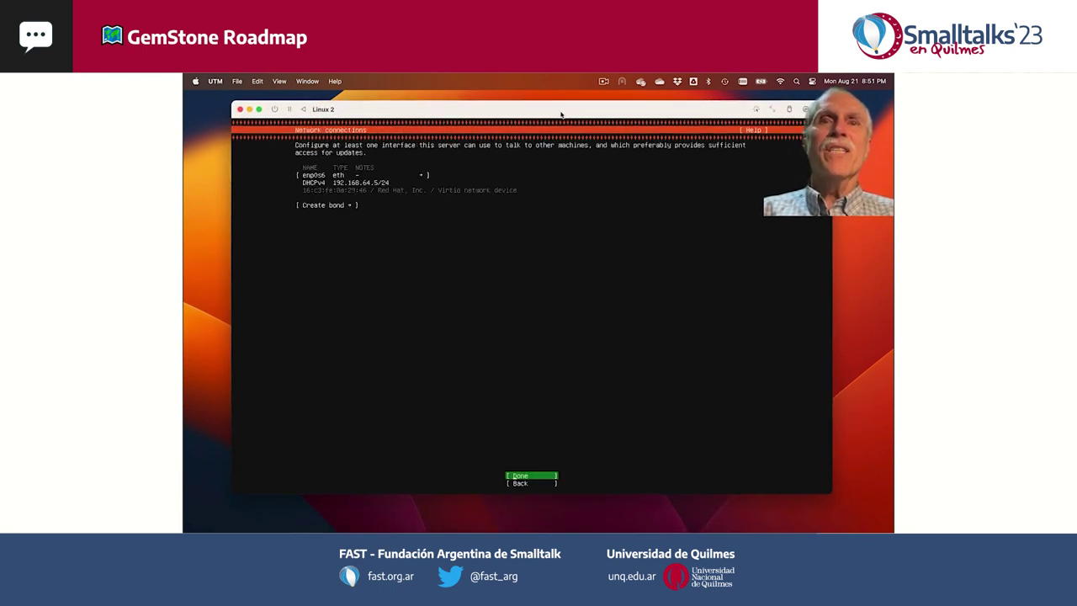
key("Return")
key("Return")
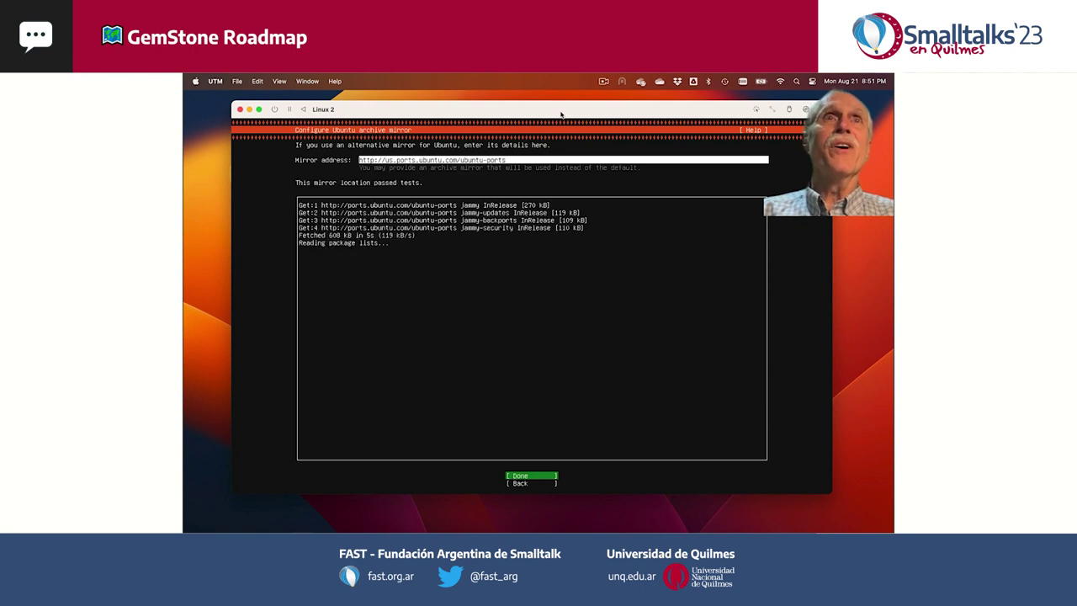
key("Return")
- Accept the guided storage layout, confirm disk formatting, and enter 'Ubuntu' as your name
key("Return")
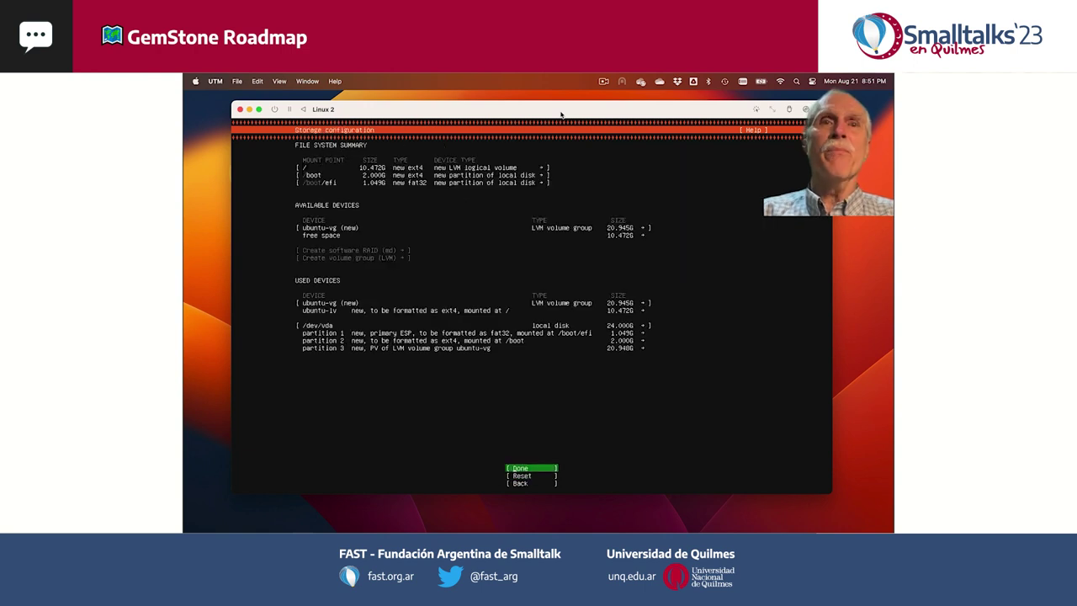
key("Return")
key("Down")
key("Return")
type("Ubuntu")
key("Tab")
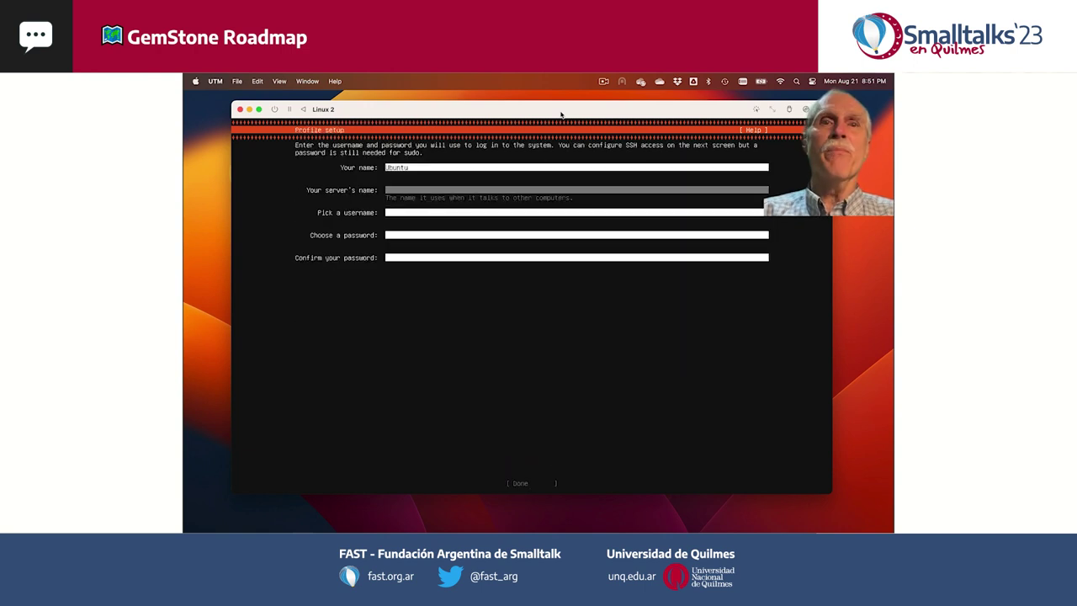
- Complete the profile with username 'ubuntu' and the account password, then confirm
key("Tab")
type("ubuntu")
key("Tab")
type("********")
key("Tab")
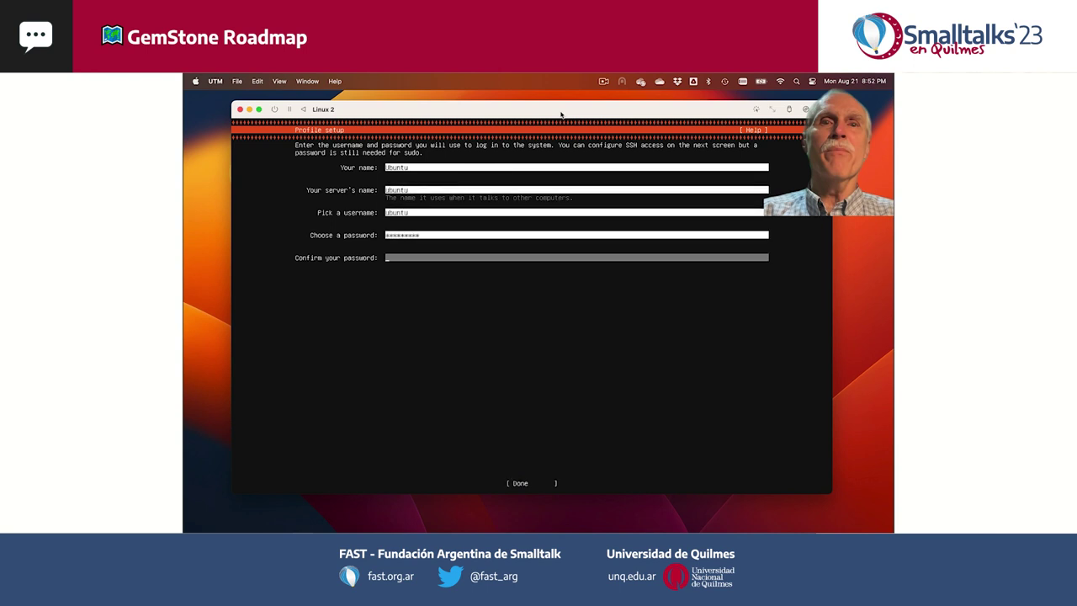
key("Tab")
key("Return")
- Enable OpenSSH server, skip Ubuntu Pro, and choose to import SSH identity from GitHub
key("Return")
key("space")
key("Down")
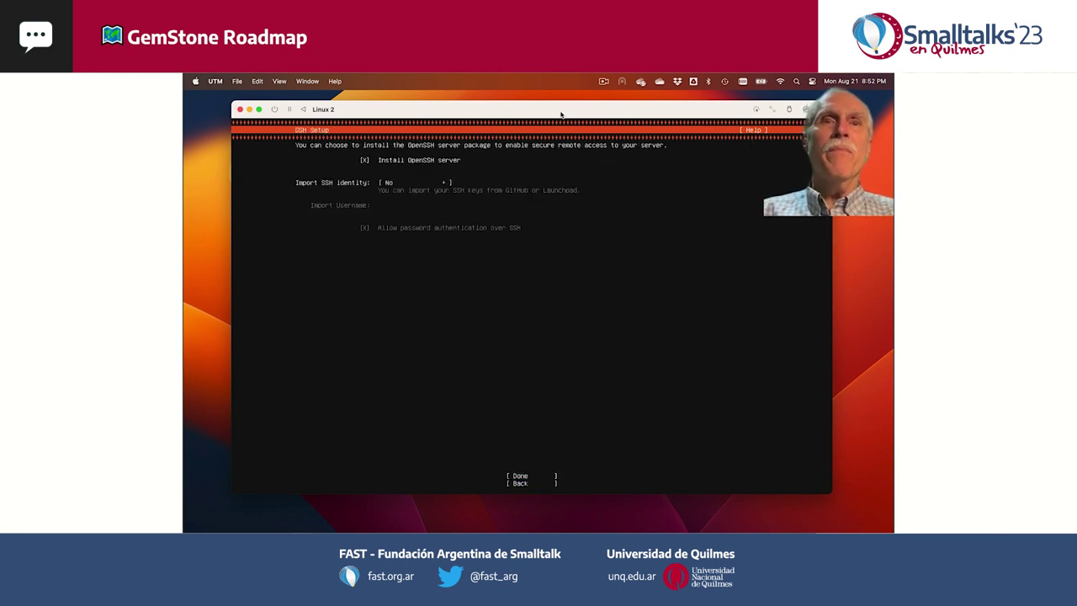
key("Return")
key("Down")
key("Return")
key("Tab")
- Enter the GitHub username, accept the fetched SSH keys, skip snaps, and start installing
type("jgfoste")
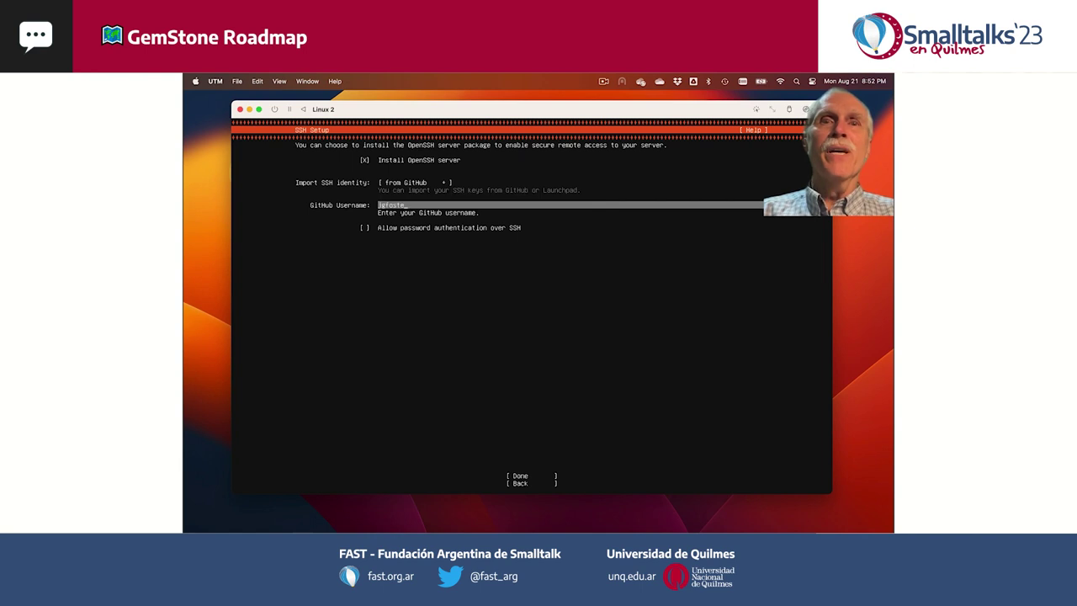
type("r")
key("Tab")
key("Return")
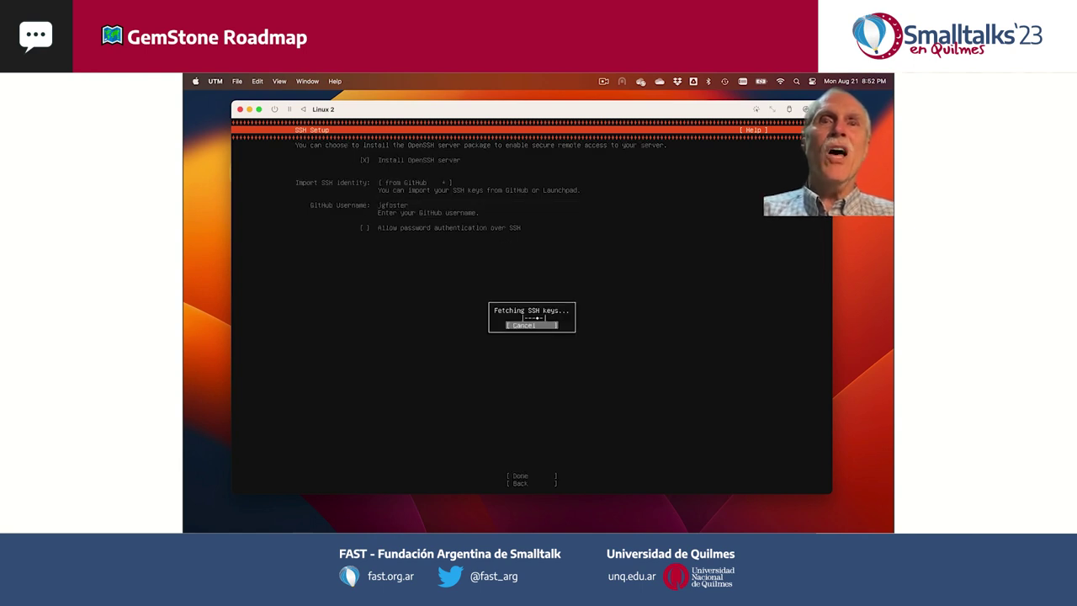
key("Return")
key("Tab")
key("Return")
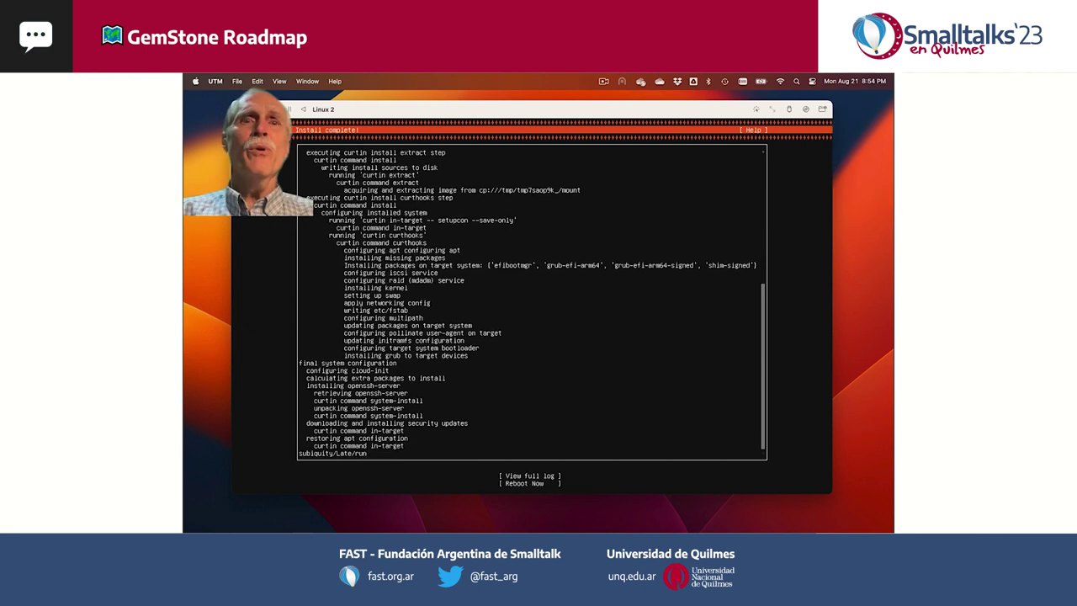
- Choose Reboot Now, eject the Ubuntu ISO from the CD/DVD drive, and confirm resetting the VM
key("Down")
key("Return")
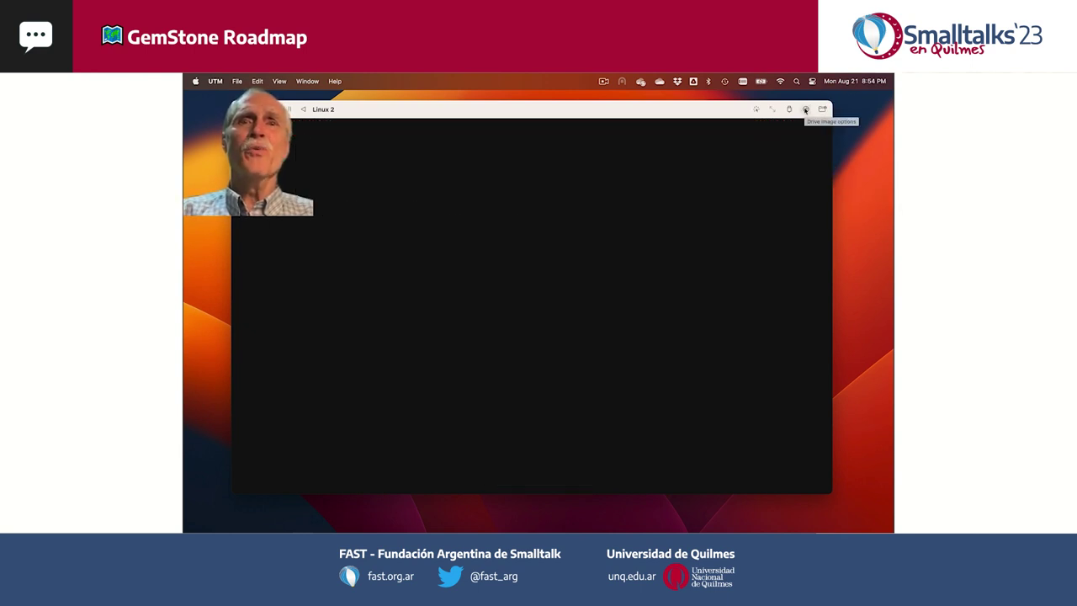
left_click(805, 109)
mouse_move(802, 114)
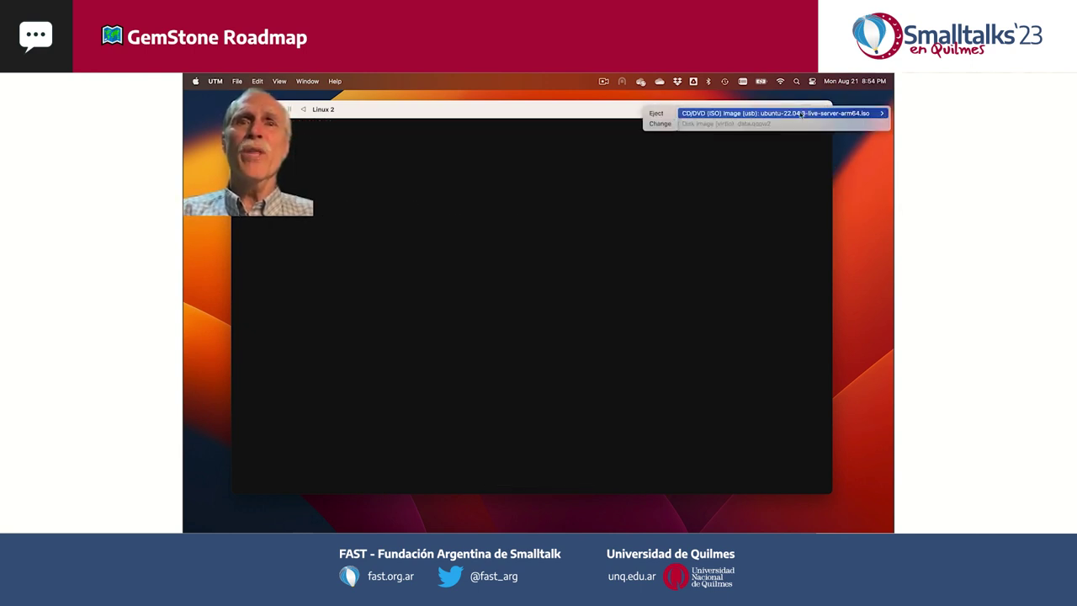
left_click(658, 113)
left_click(305, 110)
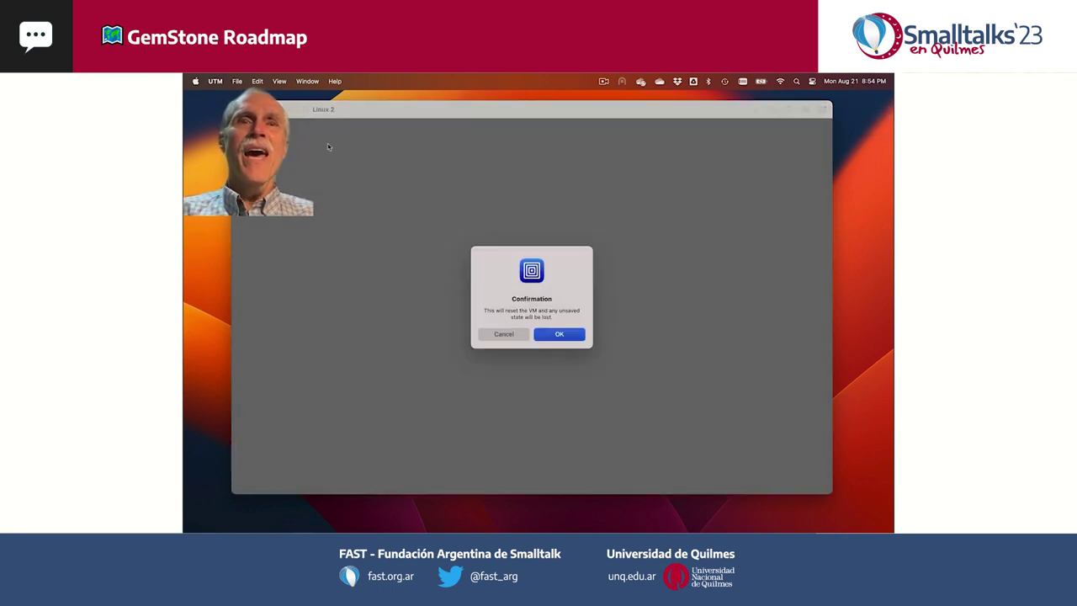
left_click(560, 335)
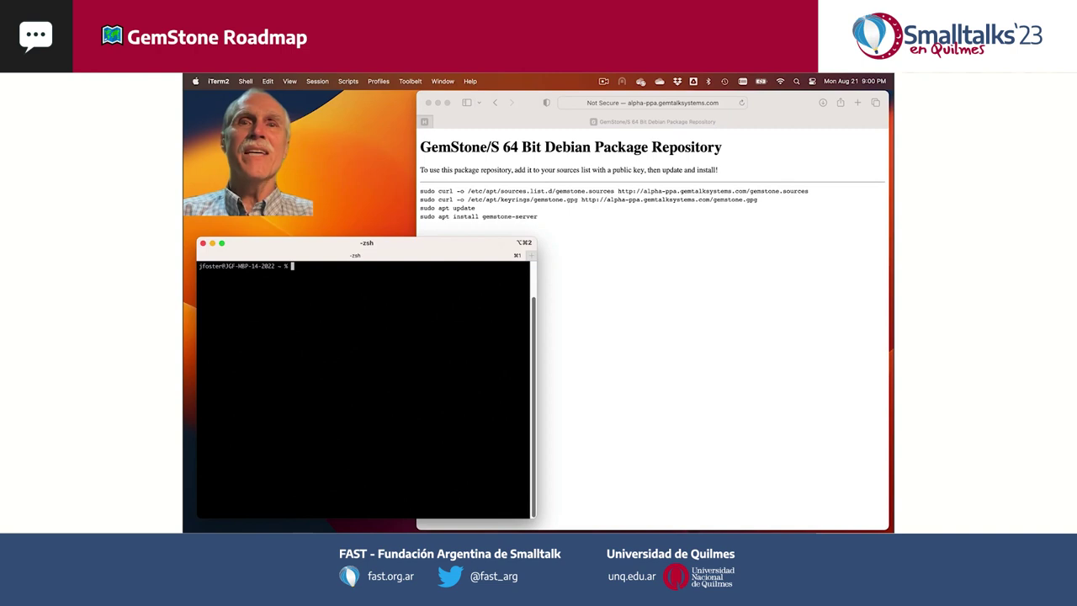
type("ssh ubuntu@192.168.64.5")
key("Return")
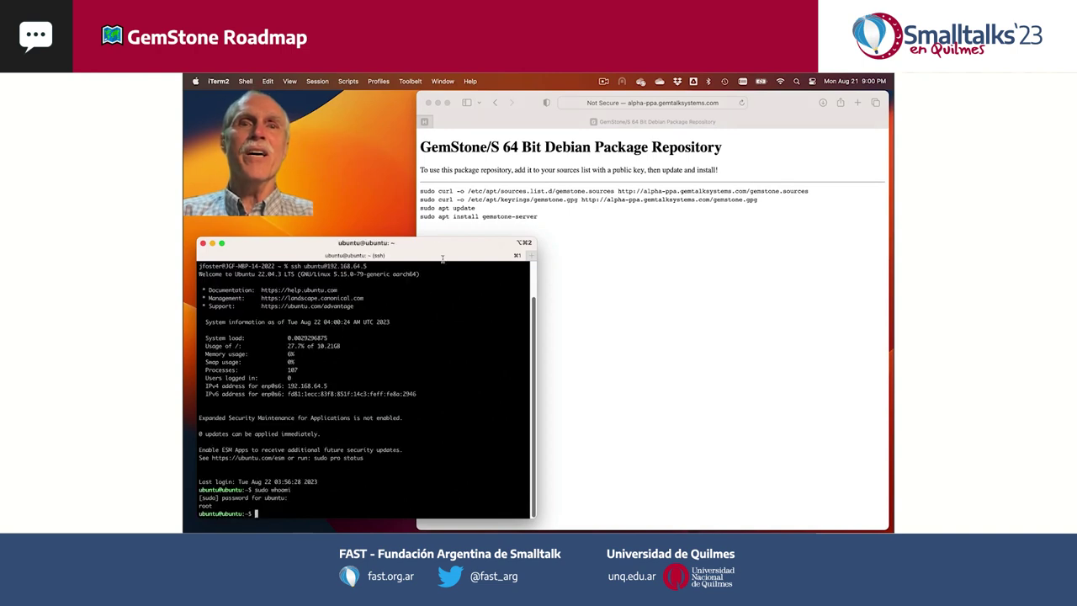
left_click(420, 195)
left_click_drag(421, 193, 804, 188)
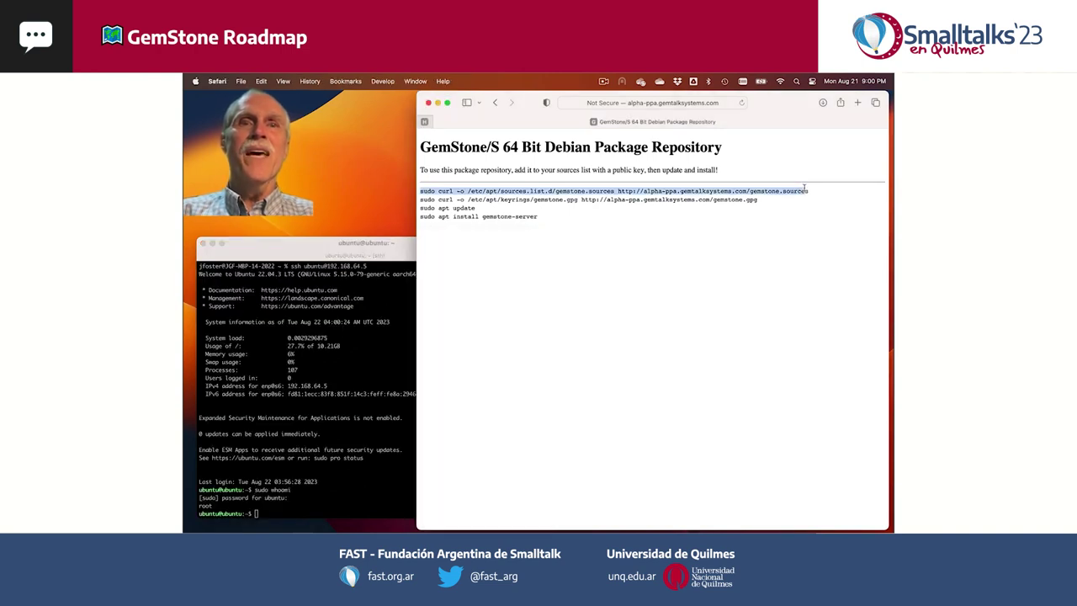
key("super+c")
key("super+Tab")
key("super+v")
key("Return")
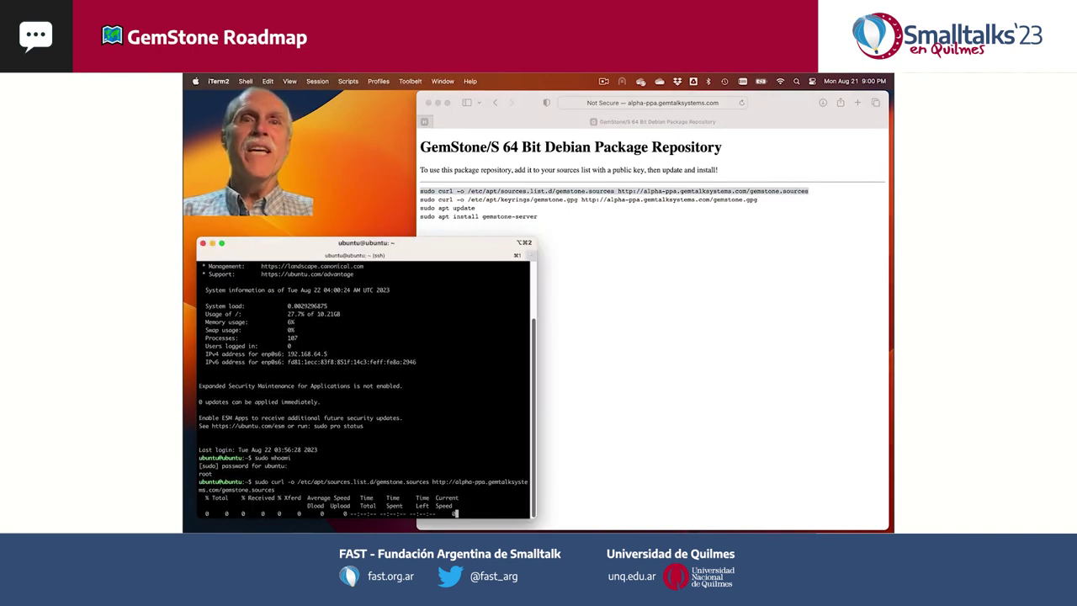
- Run the GemStone keyring curl command, then run sudo apt update
key("super+Tab")
left_click_drag(419, 199, 763, 200)
left_click(380, 397)
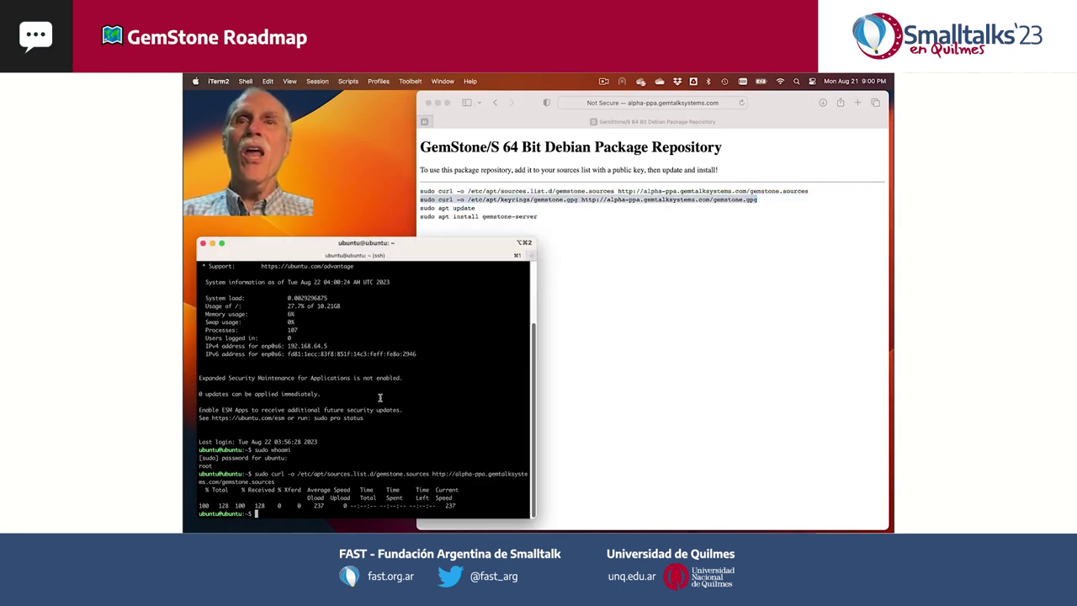
key("super+v")
key("Return")
type("sudo apt update")
key("Return")
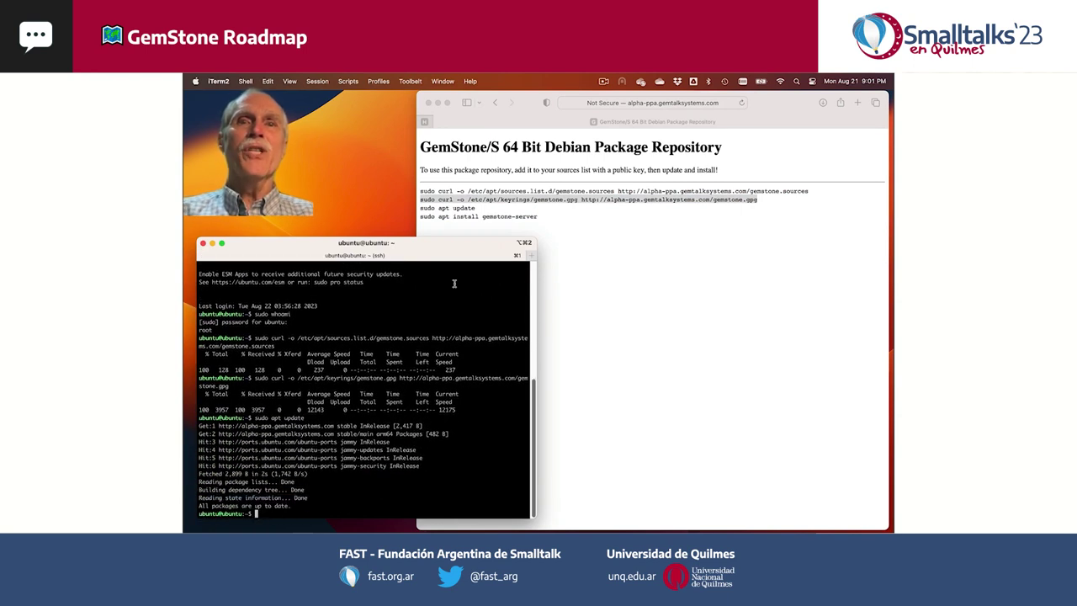
- Paste and run the apt install gemstone-server command from the repository page
left_click(433, 223)
left_click_drag(421, 215, 540, 216)
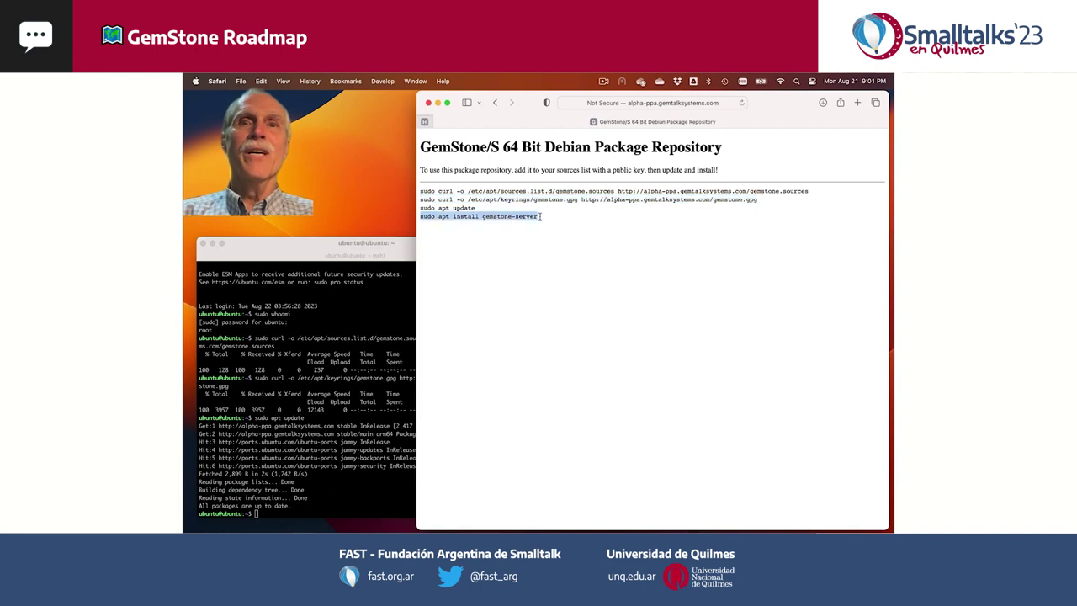
left_click(287, 247)
key("super+v")
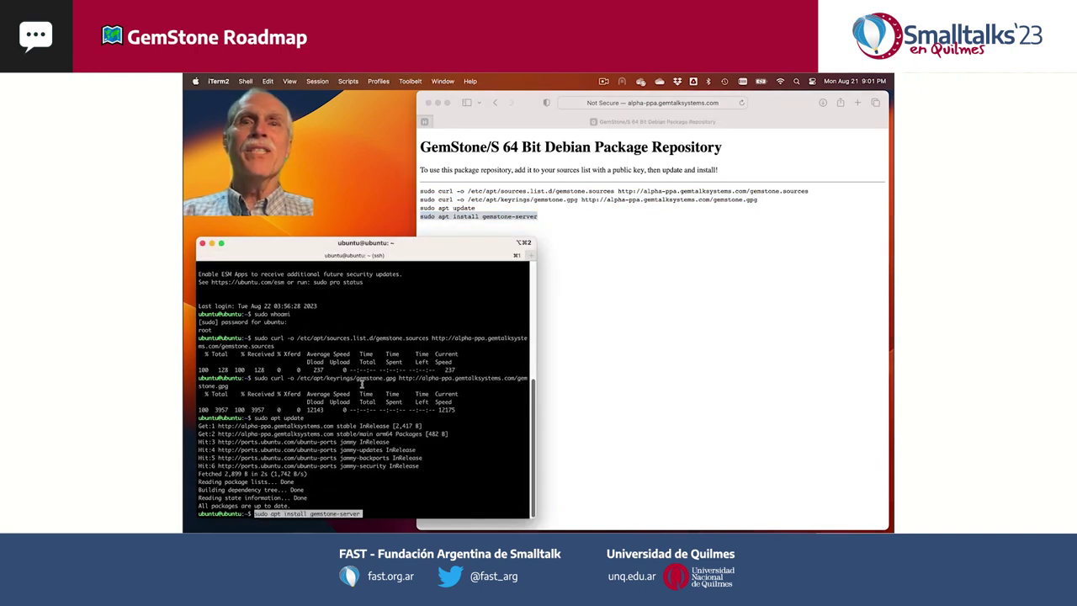
key("Return")
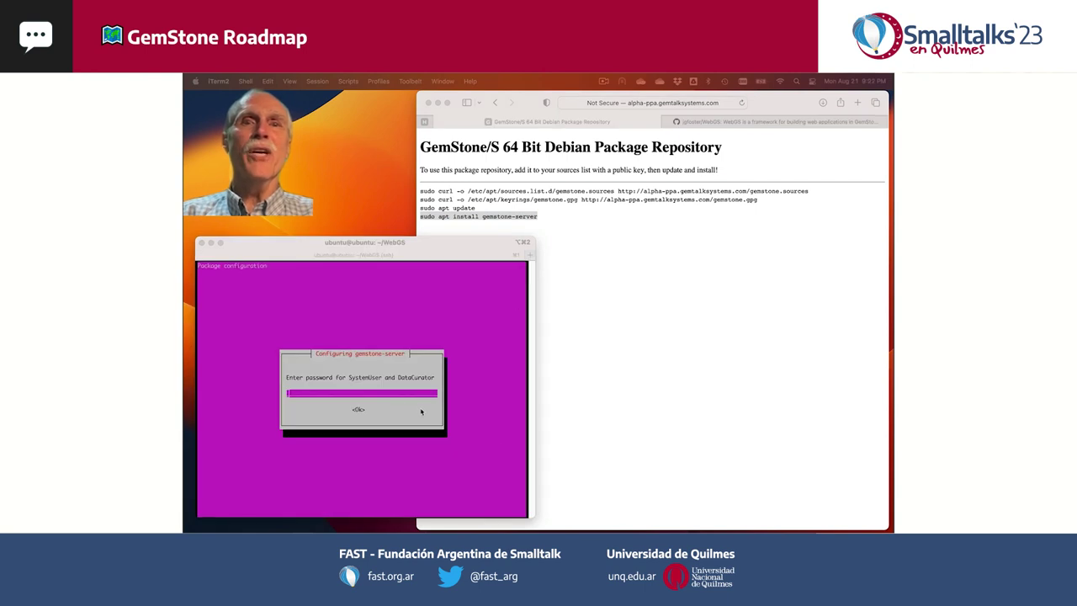
- Submit and confirm the SystemUser and DataCurator password in the gemstone-server configuration dialog
left_click(421, 411)
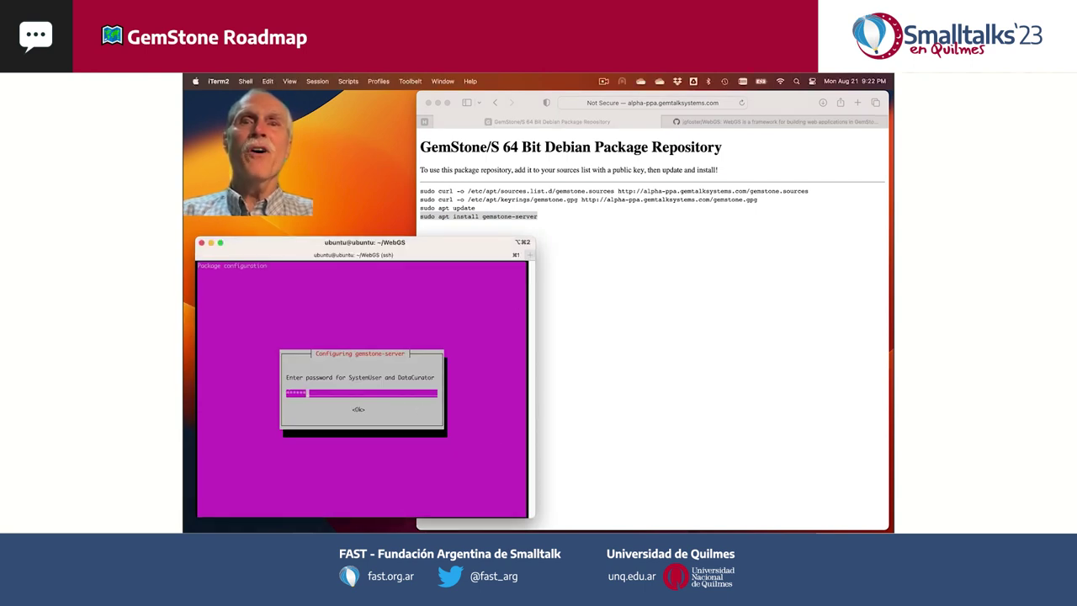
key("Return")
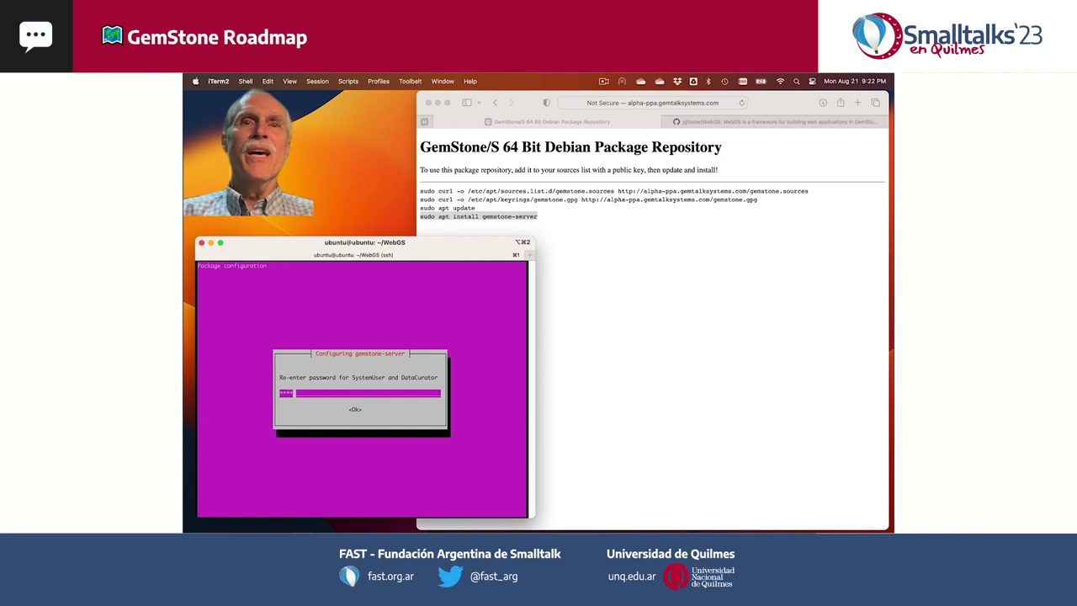
key("Return")
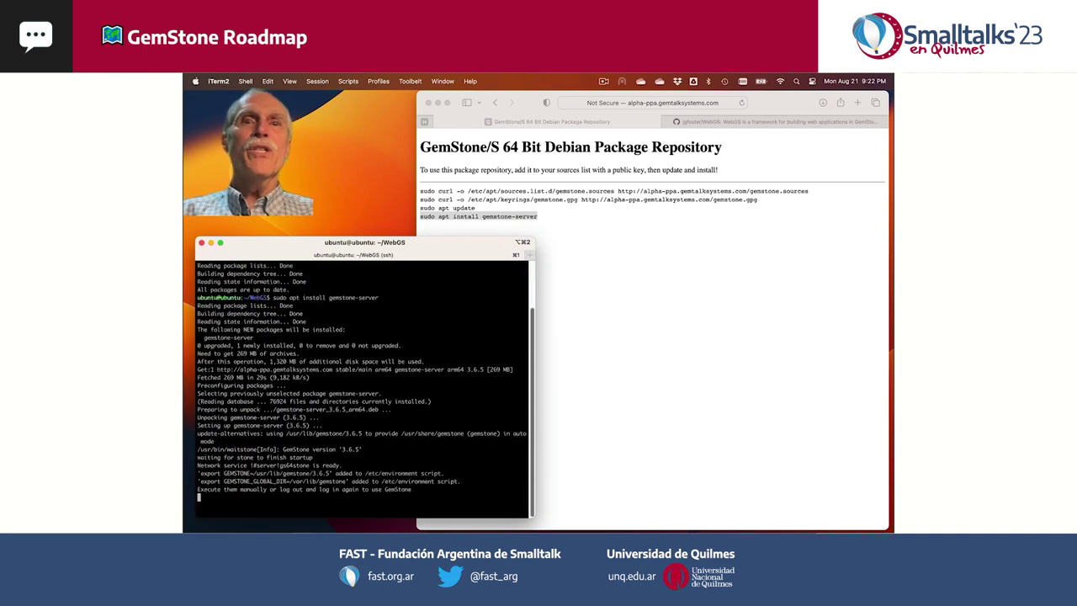
- Dismiss the services restart prompt, reconnect over SSH, and run gslist
key("Return")
type("exit")
key("Return")
key("Up")
key("Return")
type("gslist")
key("Return")
- Start topaz -lq, set the login password, and log in to the stone
key("Return")
key("Return")
key("Return")
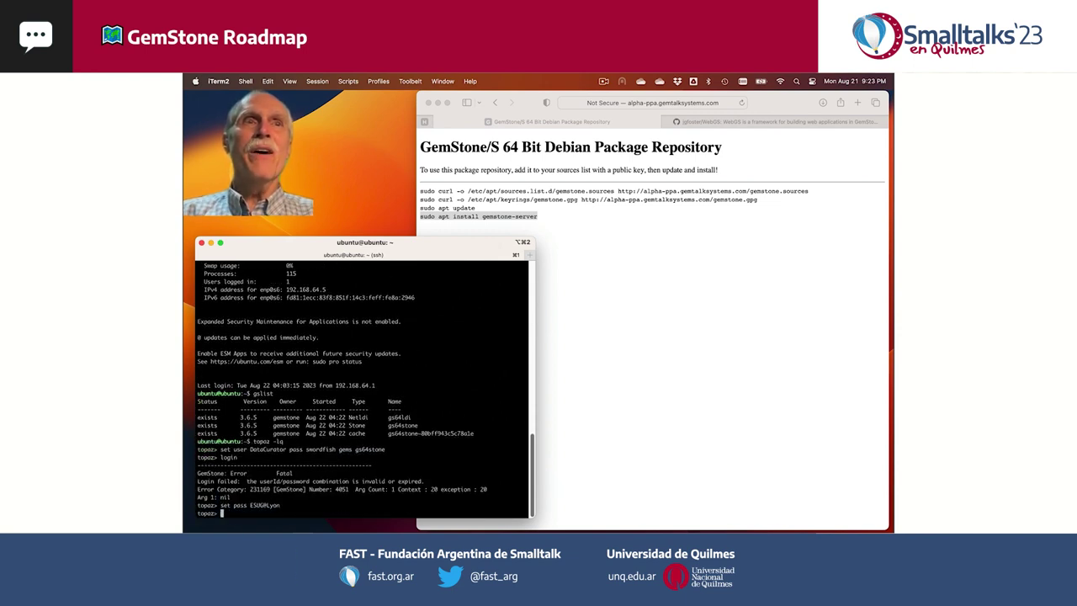
key("Return")
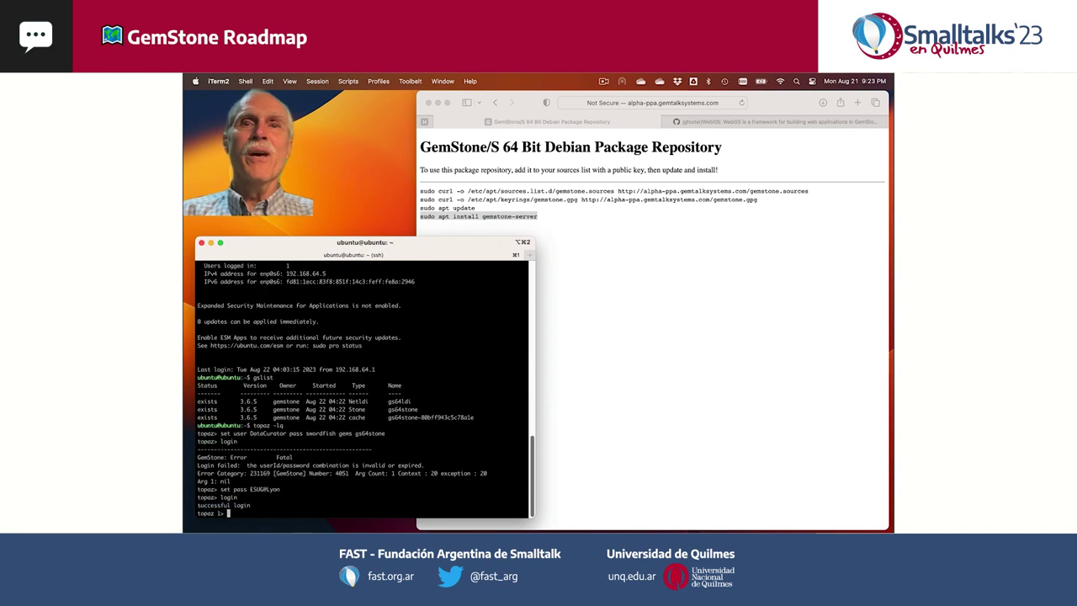
- Send System currentSessionNames and SystemRepository fileSizeReport, then logout and exit topaz
type("send System currentSessionNames")
key("Return")
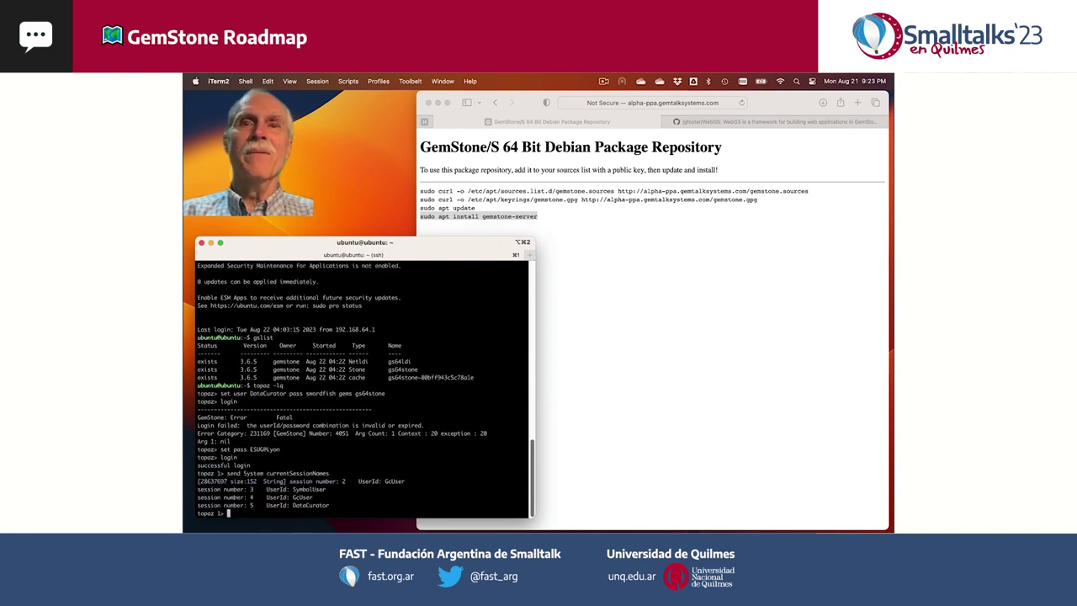
type("send SystemRepository fileSizeReport")
key("Return")
type("logout")
key("Return")
type("exit")
key("Return")
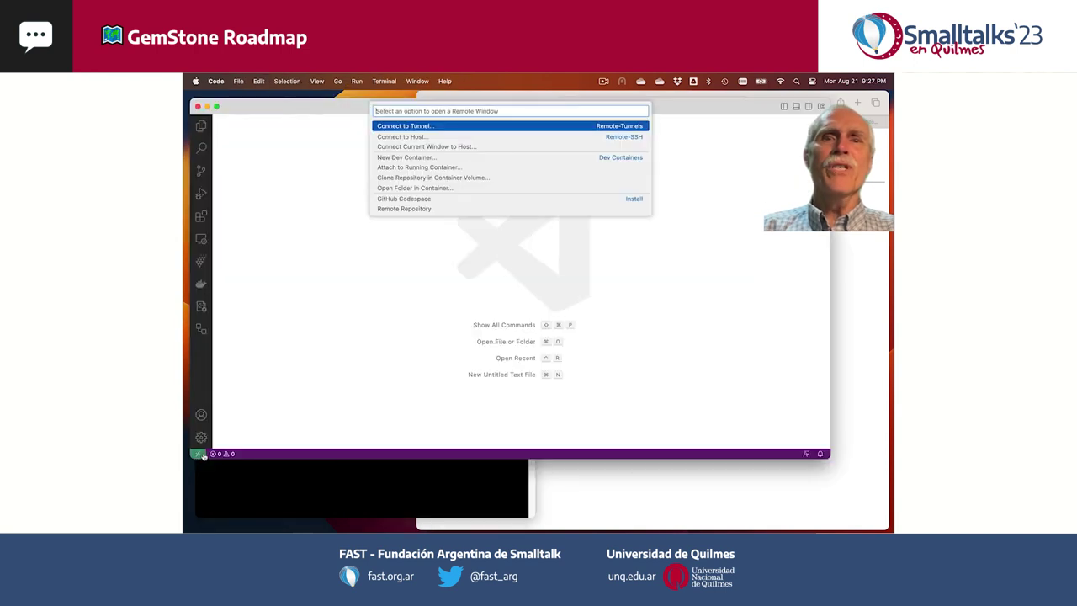
key("Return")
key("Return")
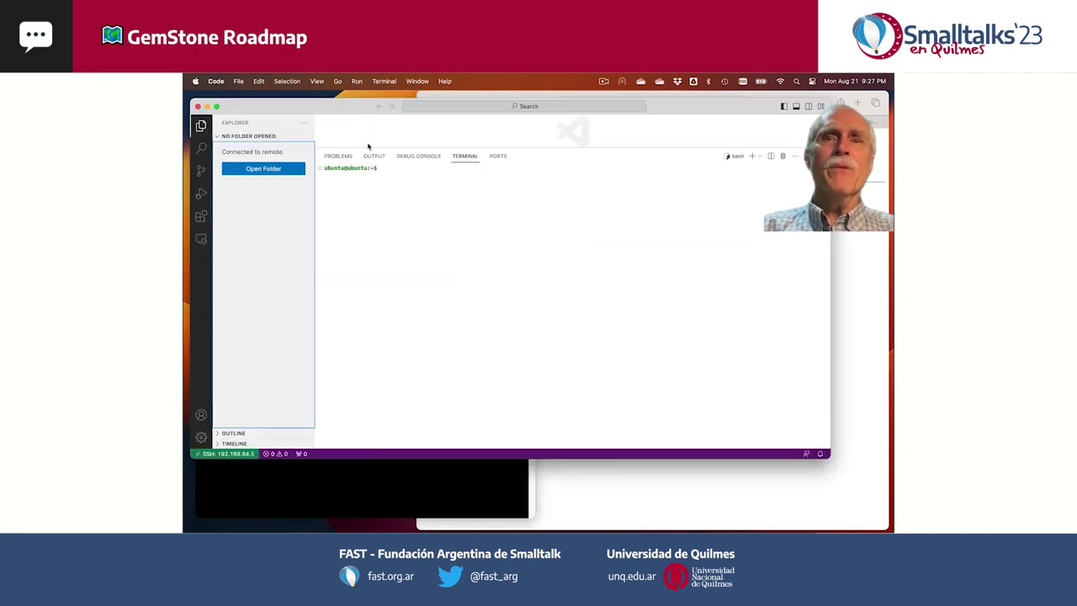
- Open / as the remote folder, print /etc/cron.daily/gemstone, and open /etc/gemstone/gem.conf
left_click(246, 168)
key("Return")
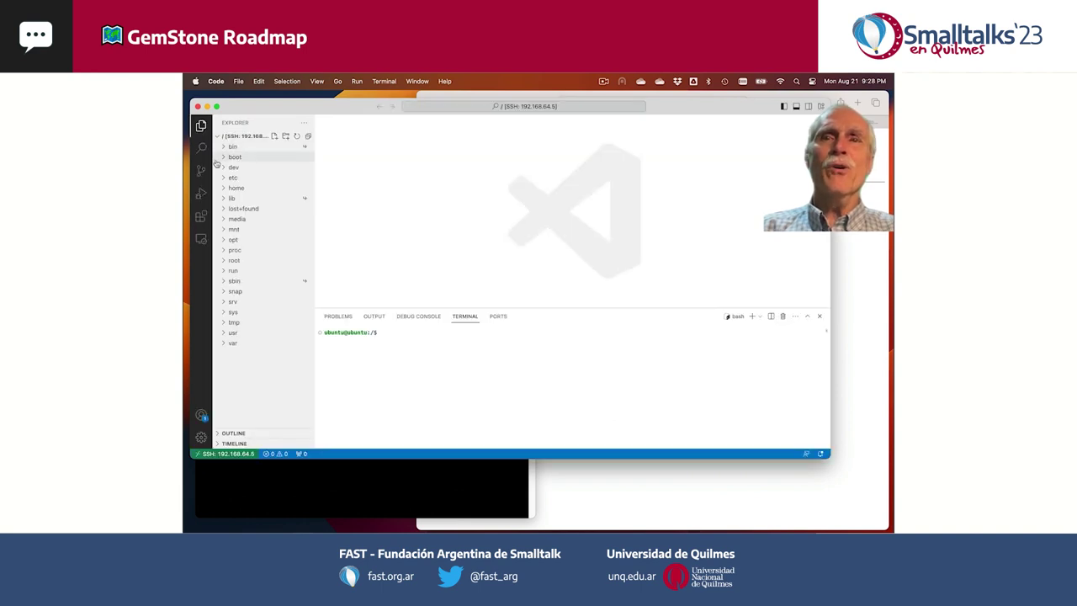
left_click(231, 178)
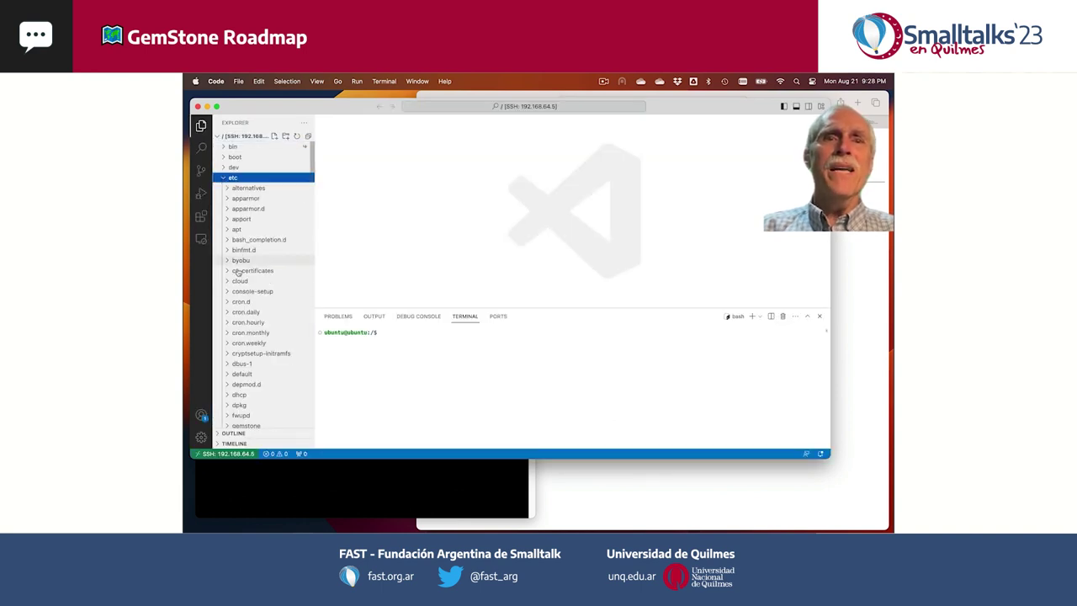
left_click(236, 312)
left_click(249, 363)
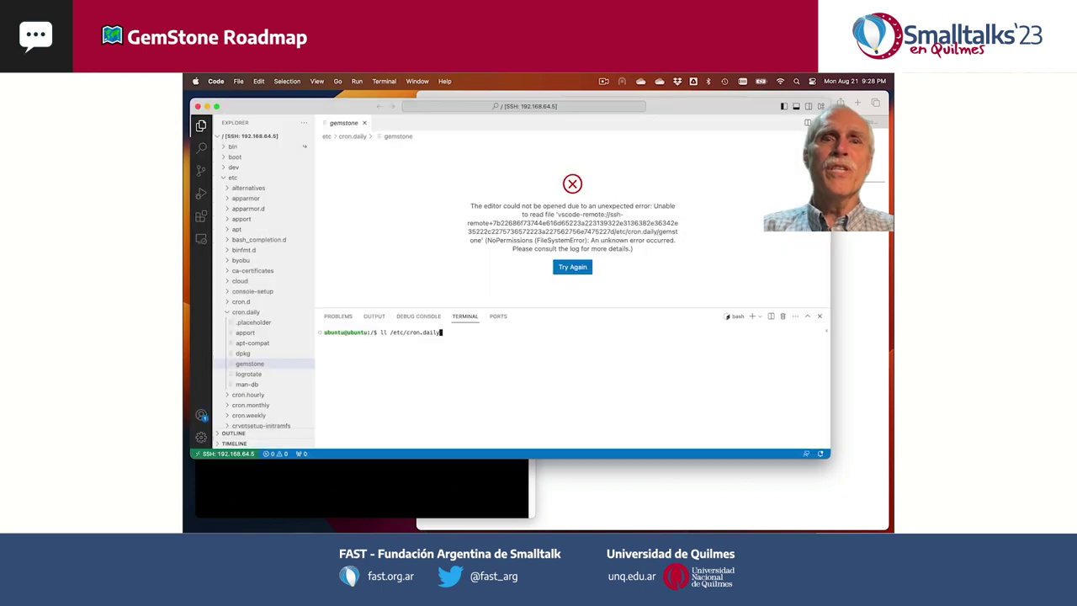
key("Return")
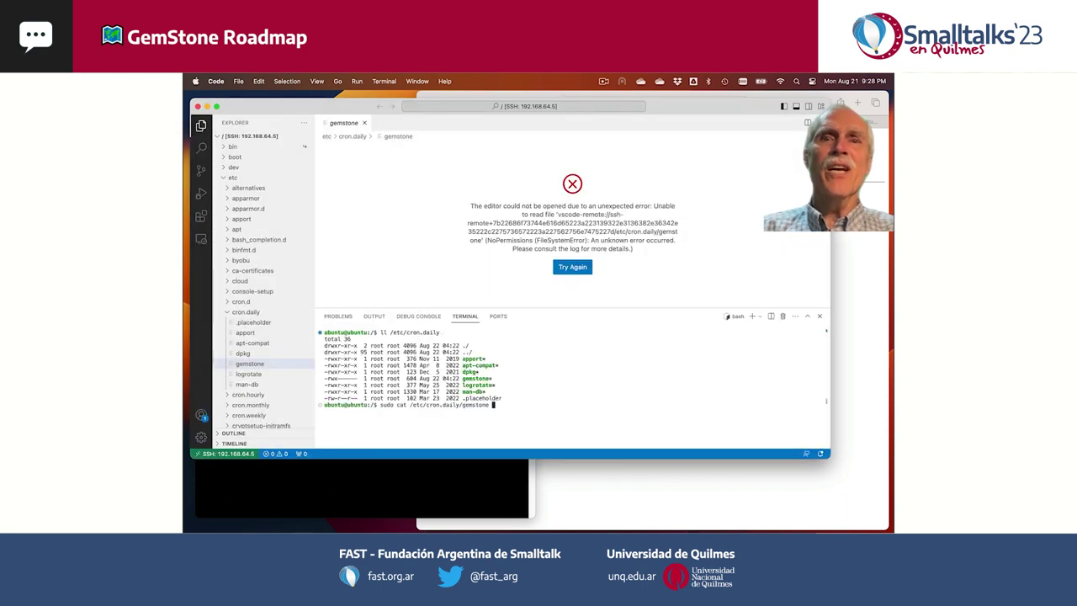
key("Return")
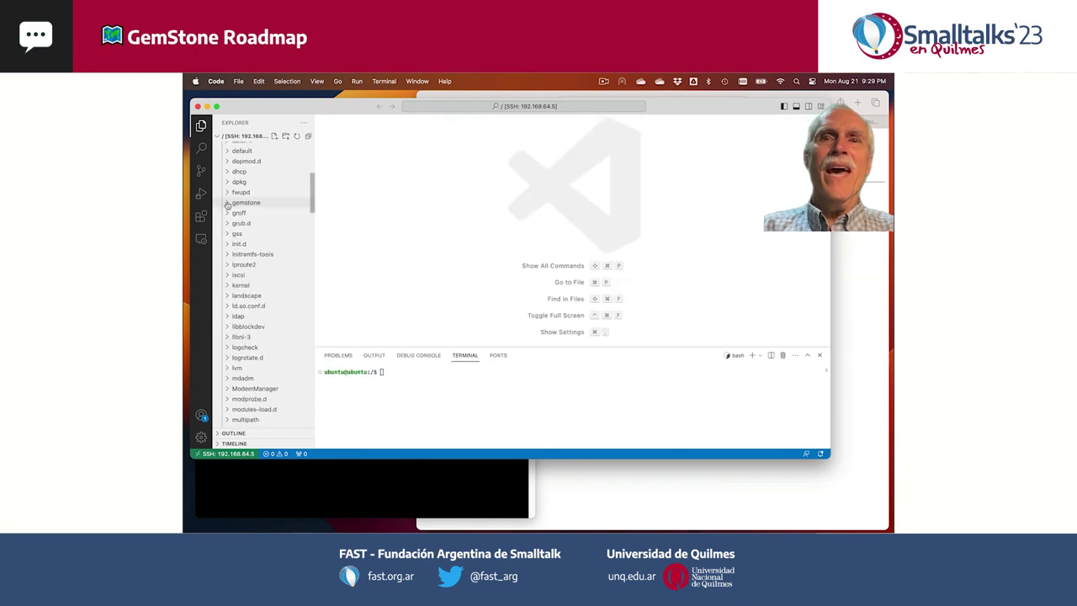
left_click(246, 202)
left_click(248, 213)
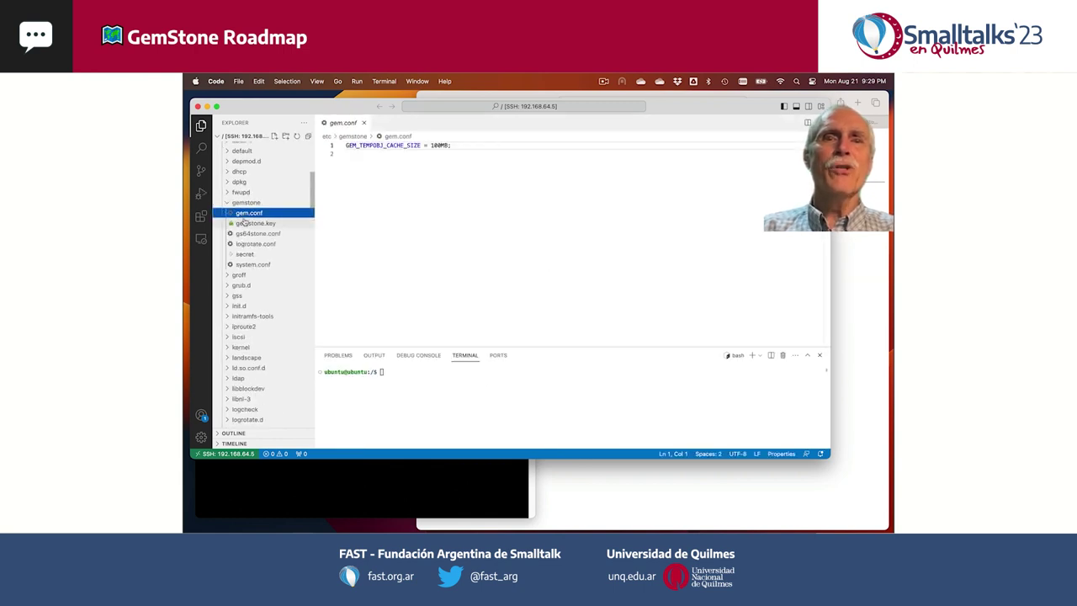
- Open gemstone.key, gs64stone.conf and system.conf, and expand /run/gemstone
left_click(245, 223)
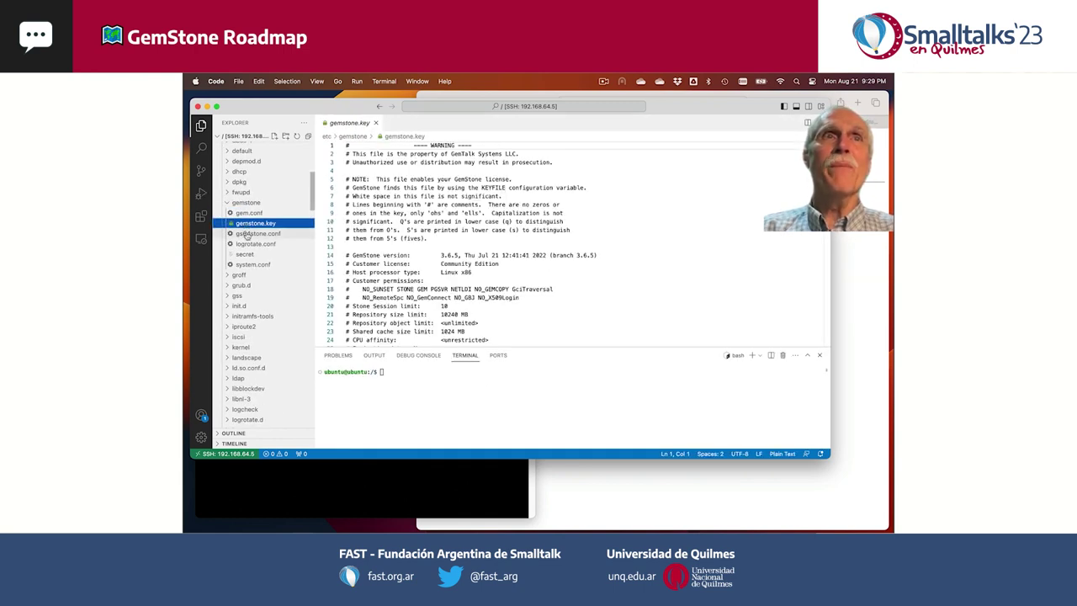
left_click(245, 233)
left_click(273, 265)
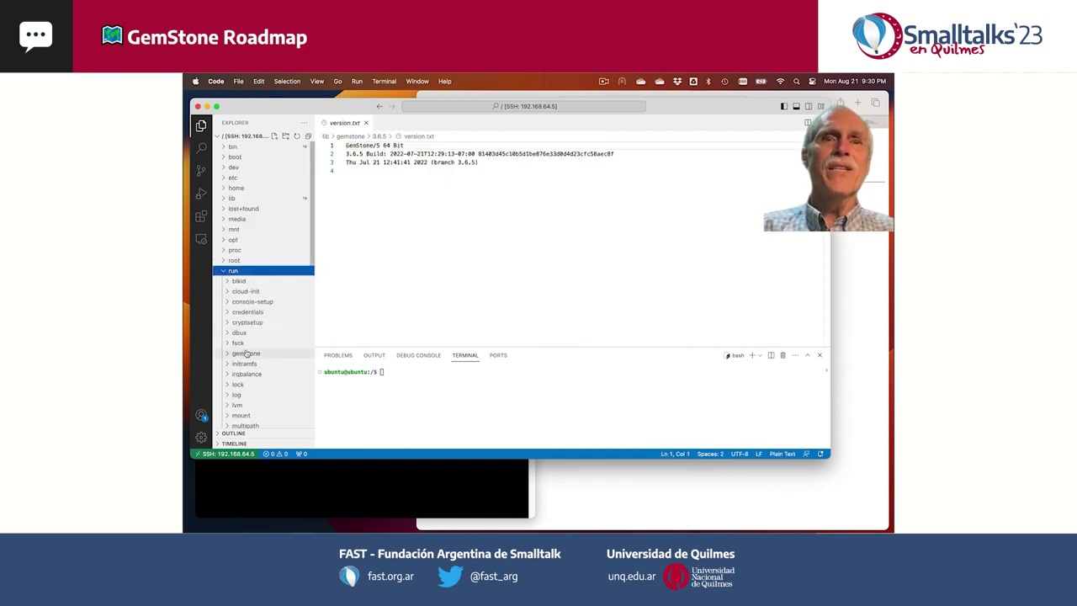
left_click(228, 354)
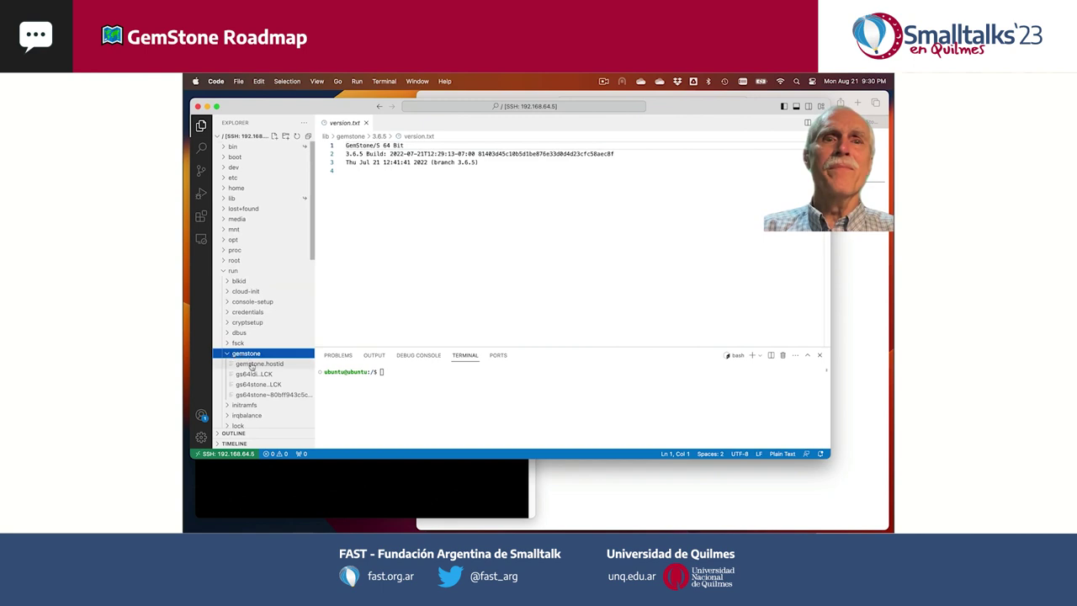
scroll(250, 383, "down", 5)
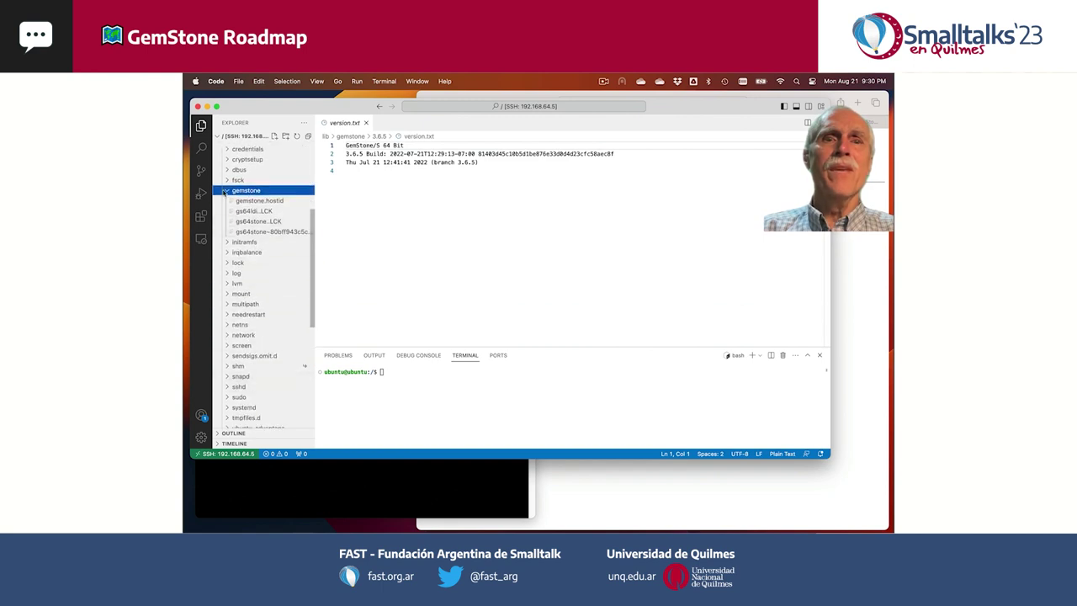
scroll(250, 337, "up", 5)
- Browse the /usr/lib/gemstone/3.6.5 installation folder and the /usr/bin folder
left_click(239, 333)
scroll(246, 315, "down", 1)
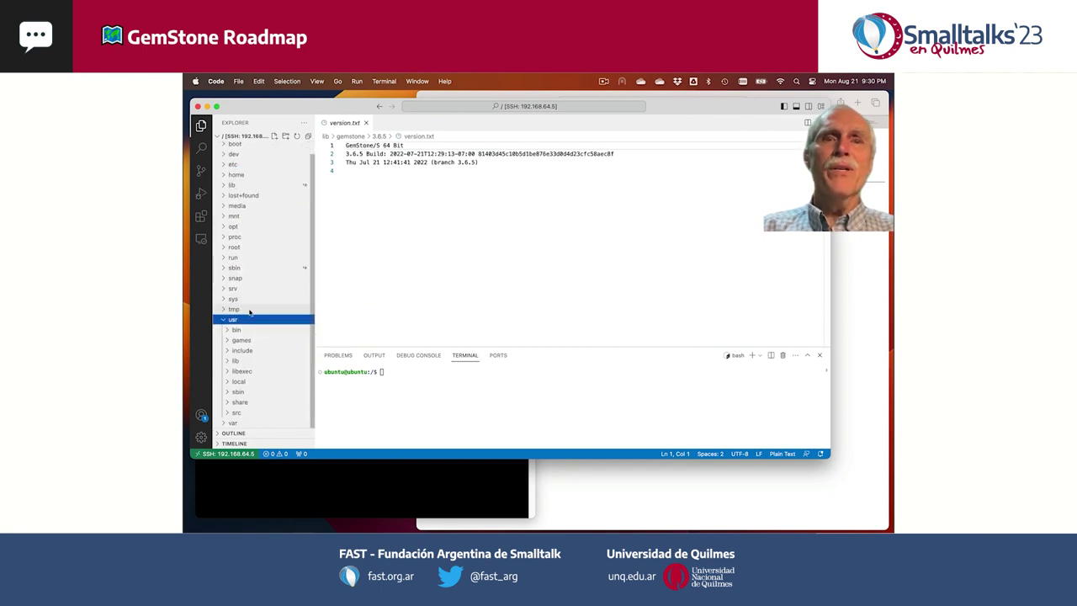
left_click(232, 360)
scroll(270, 336, "down", 5)
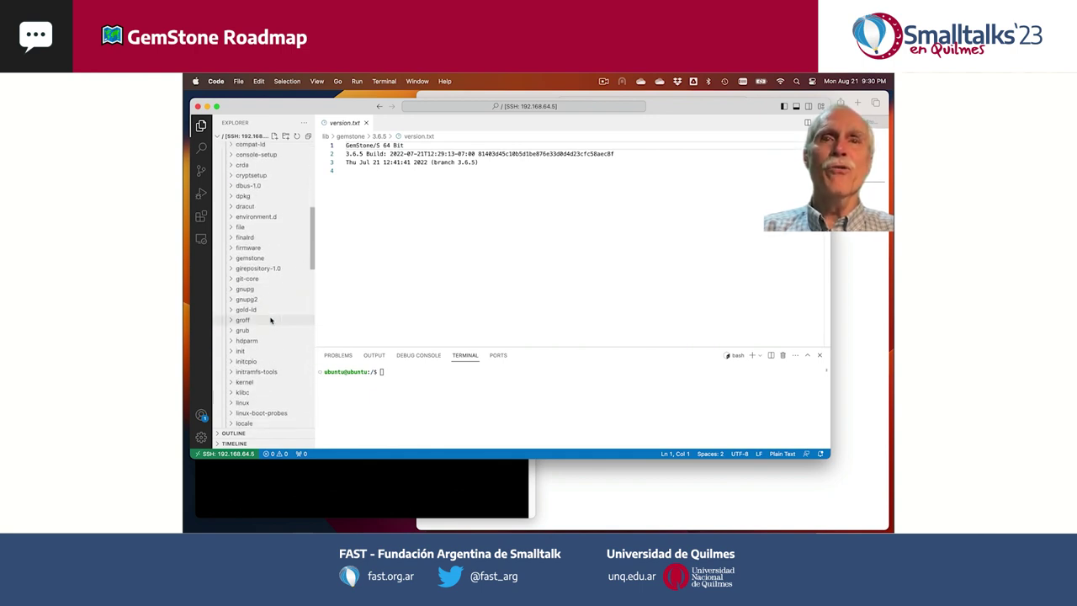
left_click(232, 262)
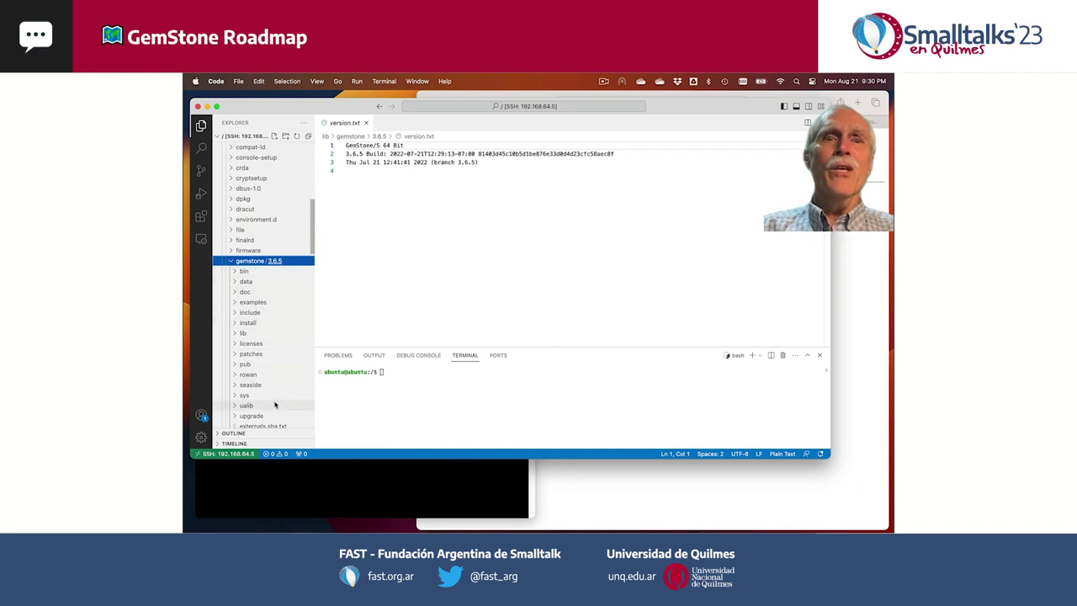
scroll(275, 406, "down", 2)
left_click(227, 343)
scroll(261, 278, "down", 20)
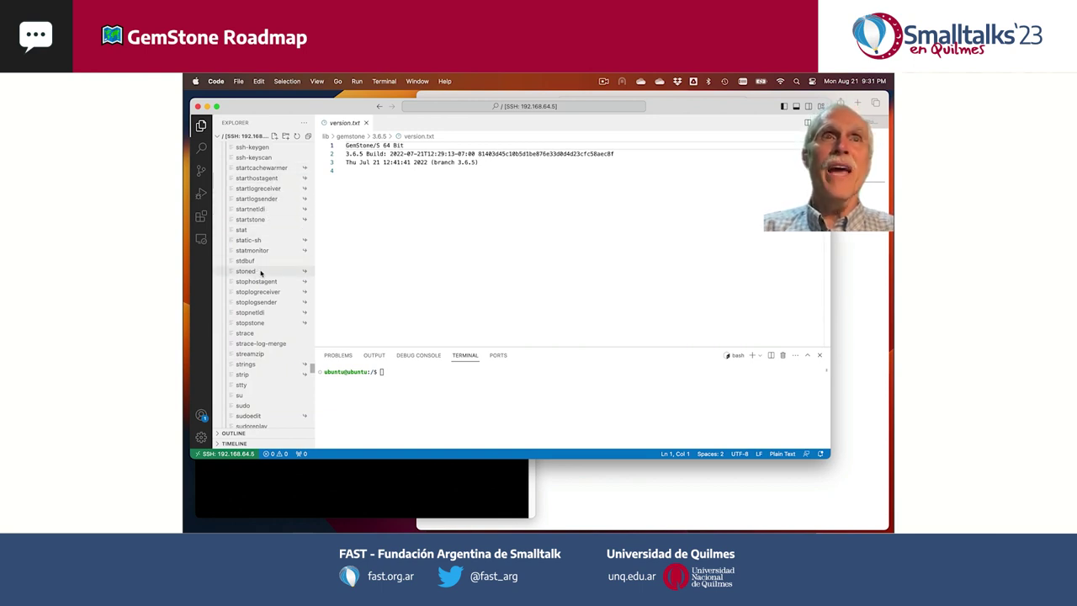
scroll(271, 341, "up", 15)
- Expand /var/log/gemstone in the Explorer
left_click(270, 343)
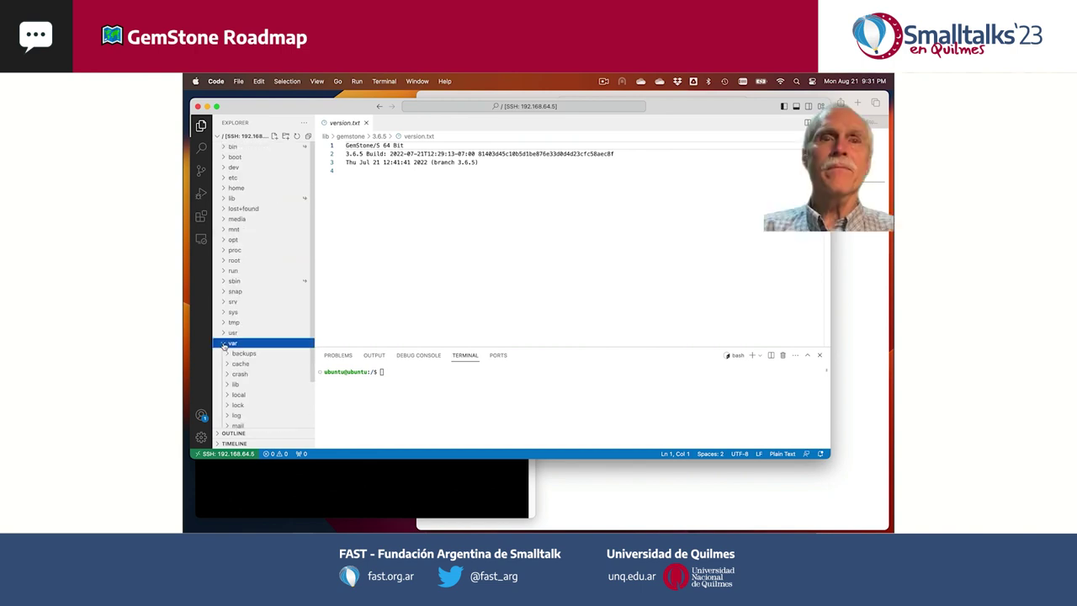
scroll(275, 419, "down", 3)
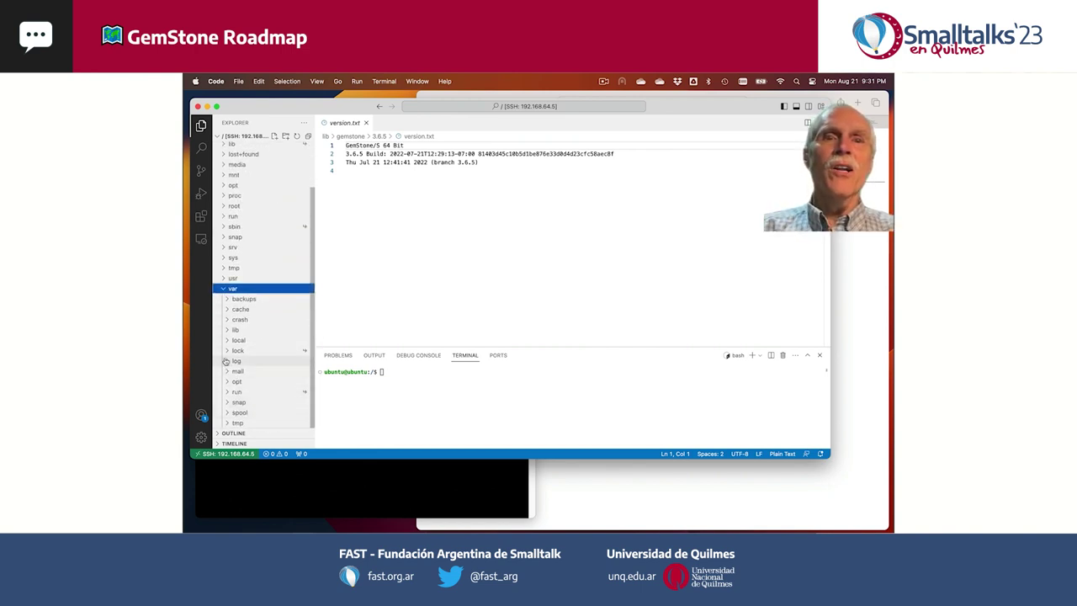
left_click(238, 362)
left_click(232, 220)
- Read gs64ldi.log and gs64stone.log, widen the Explorer sidebar, and minimize VS Code
left_click(255, 229)
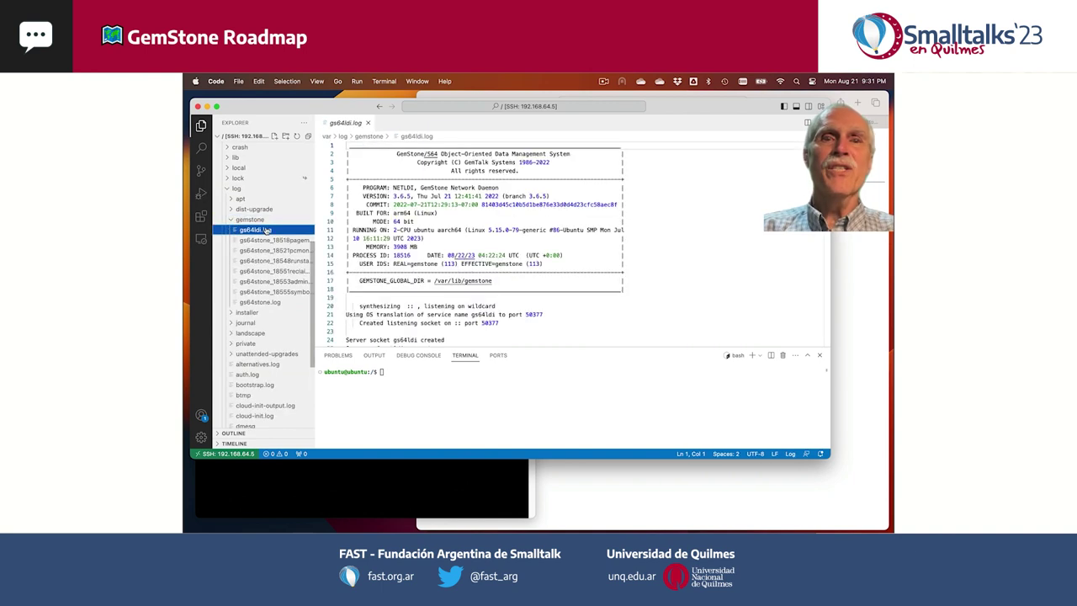
scroll(613, 243, "down", 5)
scroll(324, 274, "up", 5)
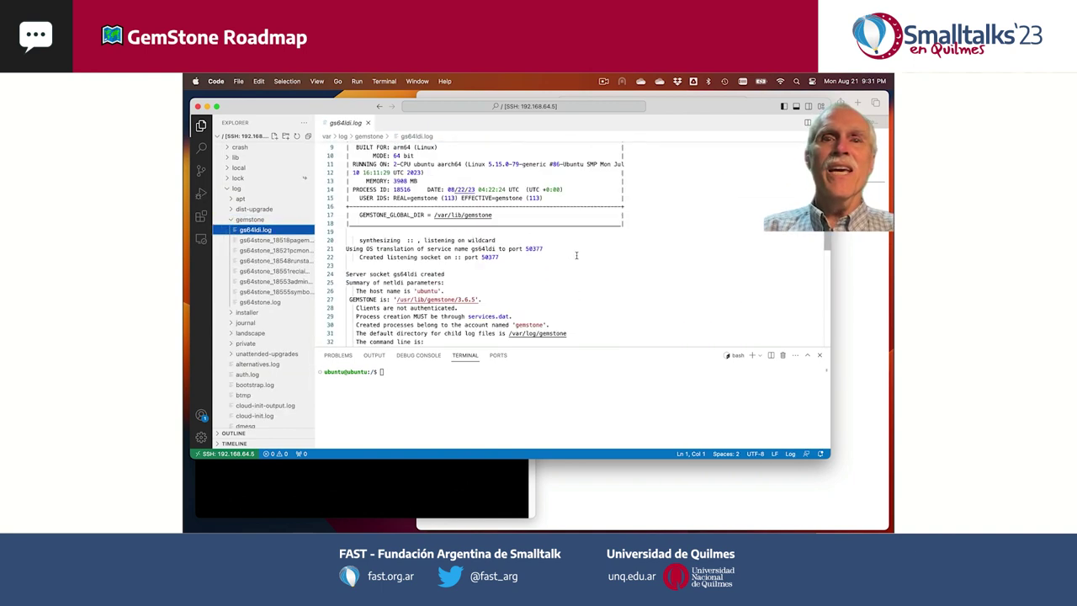
left_click(271, 302)
scroll(587, 313, "down", 5)
scroll(587, 312, "up", 2)
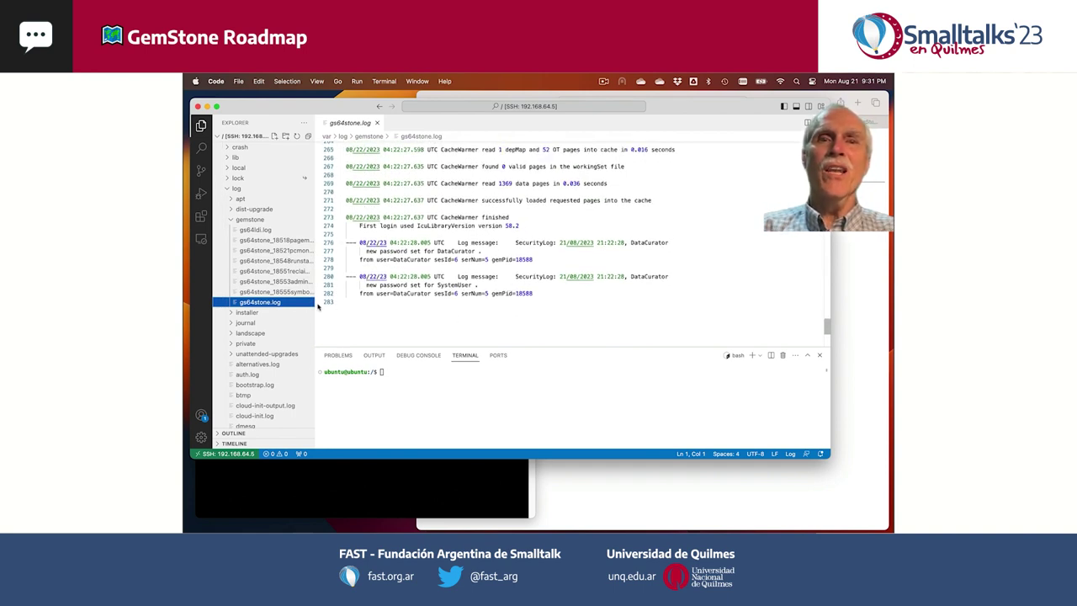
left_click_drag(313, 290, 354, 289)
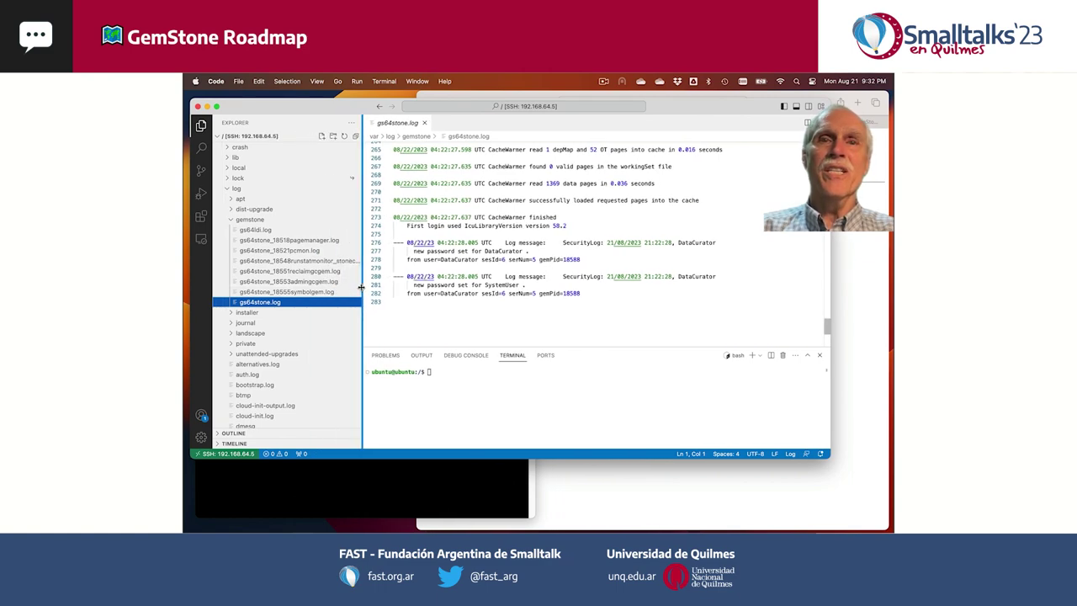
left_click(207, 106)
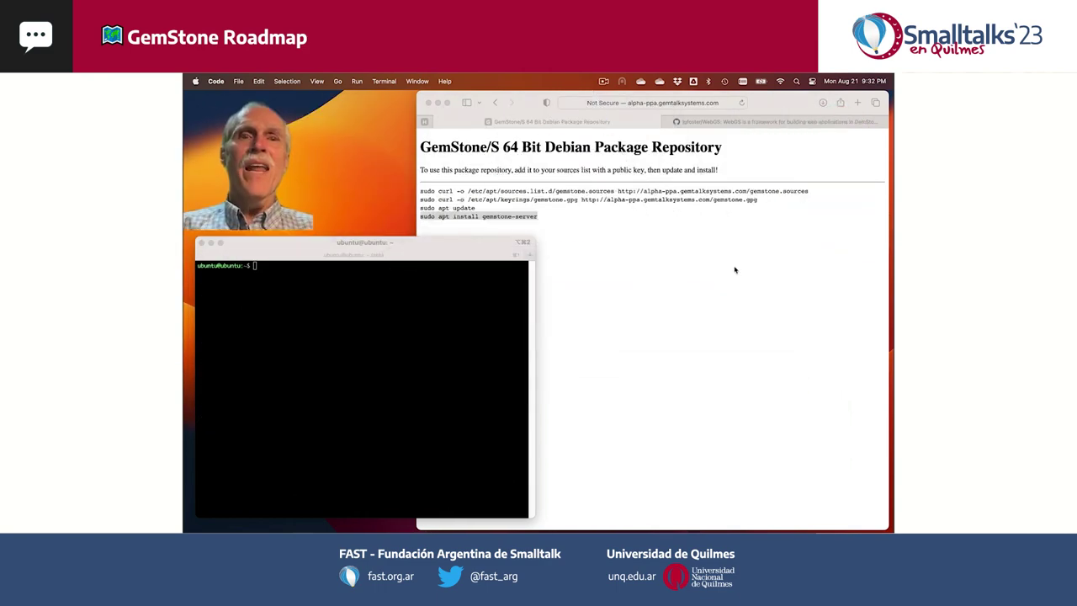
- Copy the HTTPS clone URL from the WebGS GitHub page's Code menu in Safari
left_click(740, 227)
left_click(753, 122)
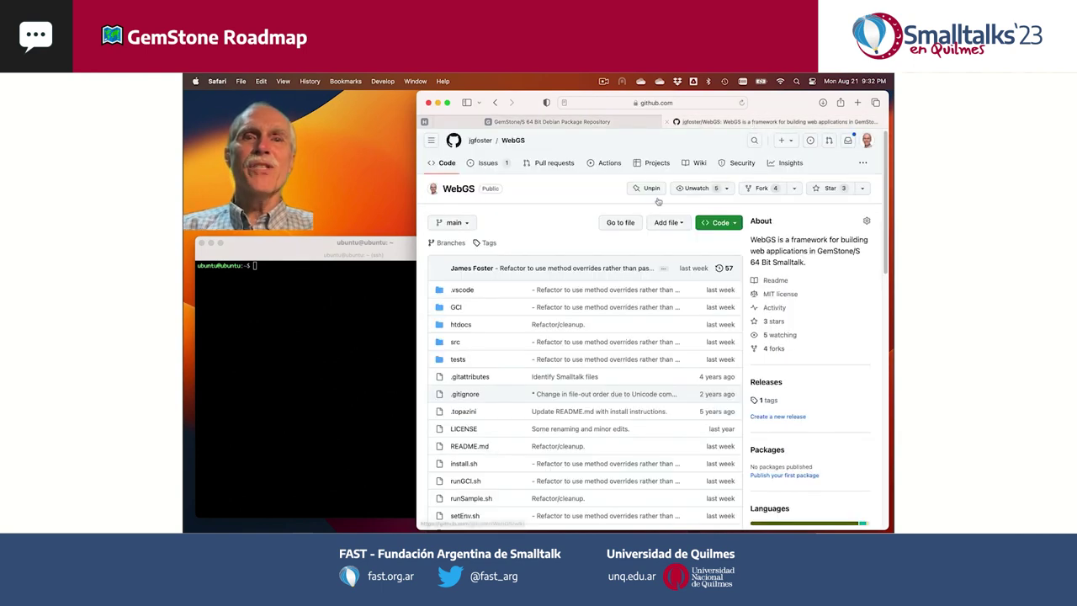
left_click(733, 223)
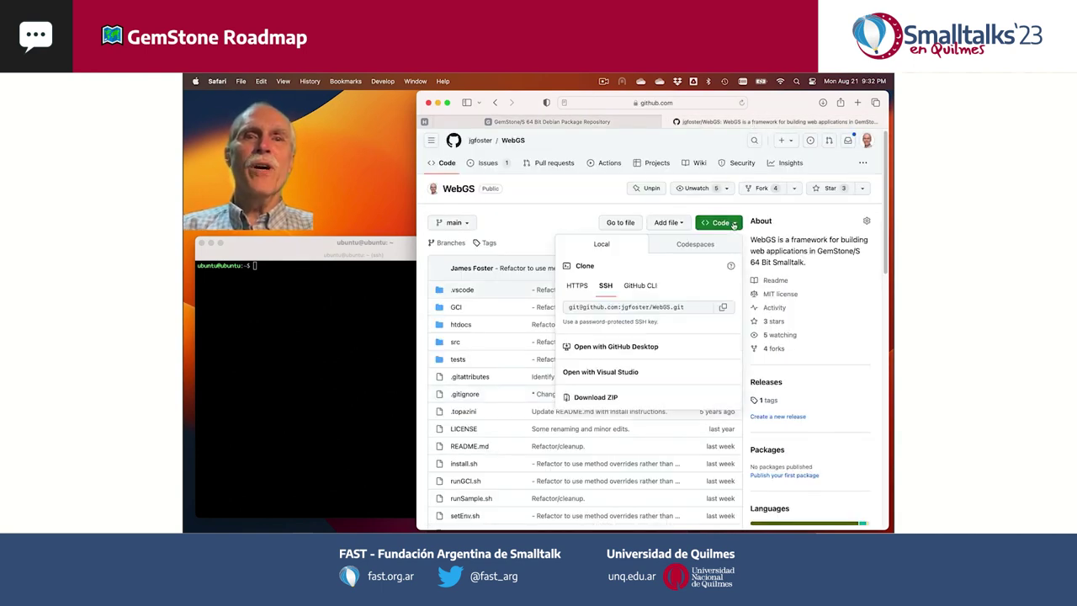
left_click(577, 286)
left_click(723, 309)
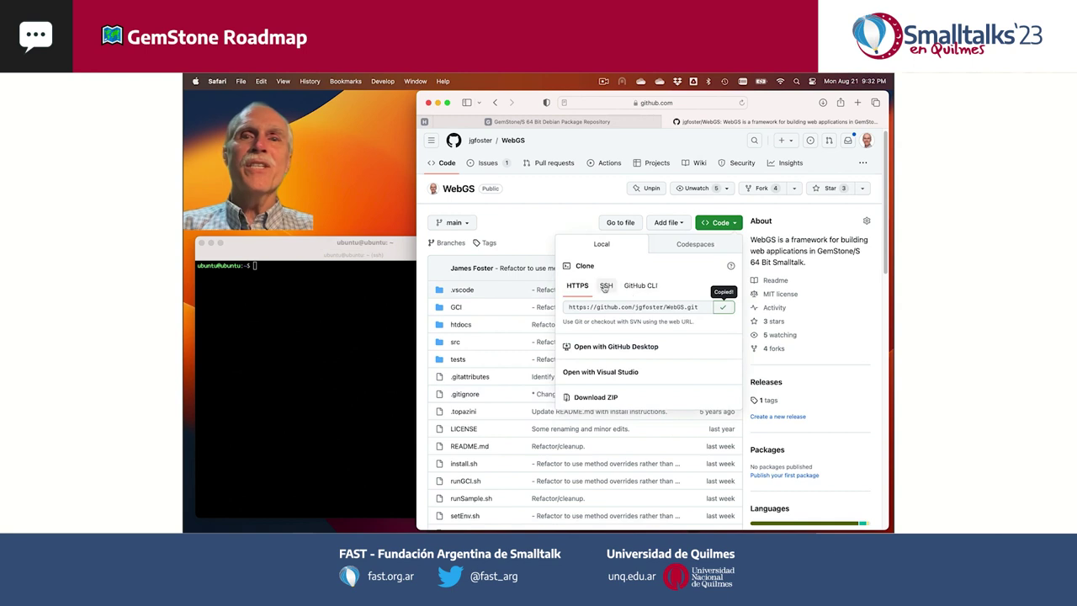
left_click(606, 286)
left_click(719, 225)
left_click(357, 295)
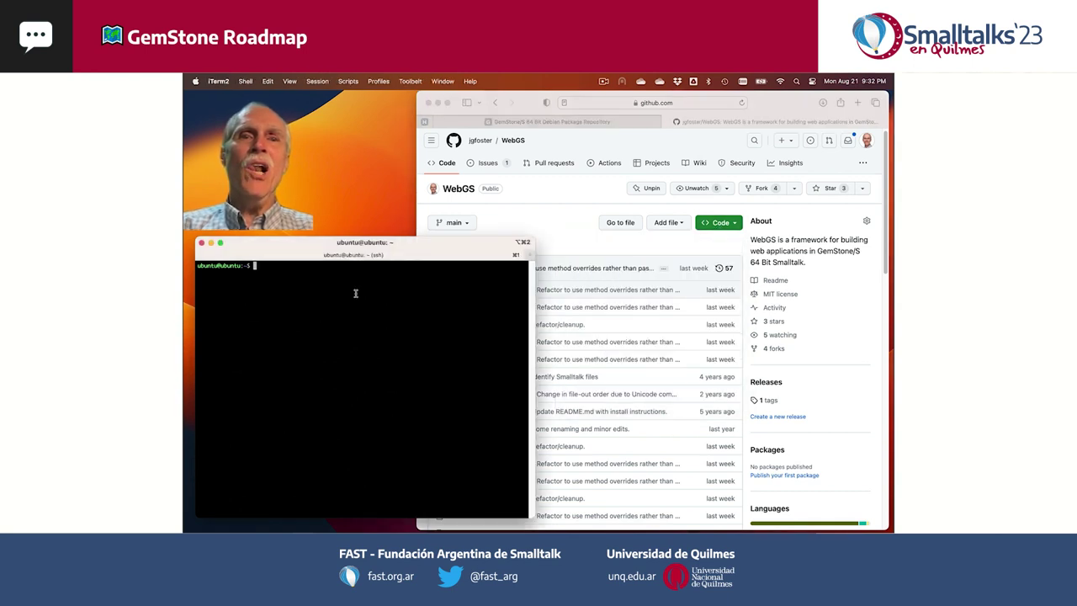
- Run 'git clone' with the pasted WebGS URL, then list the home directory with 'll'
type("git clone https://github.com/jgfoster/WebGS.git")
key("super+v")
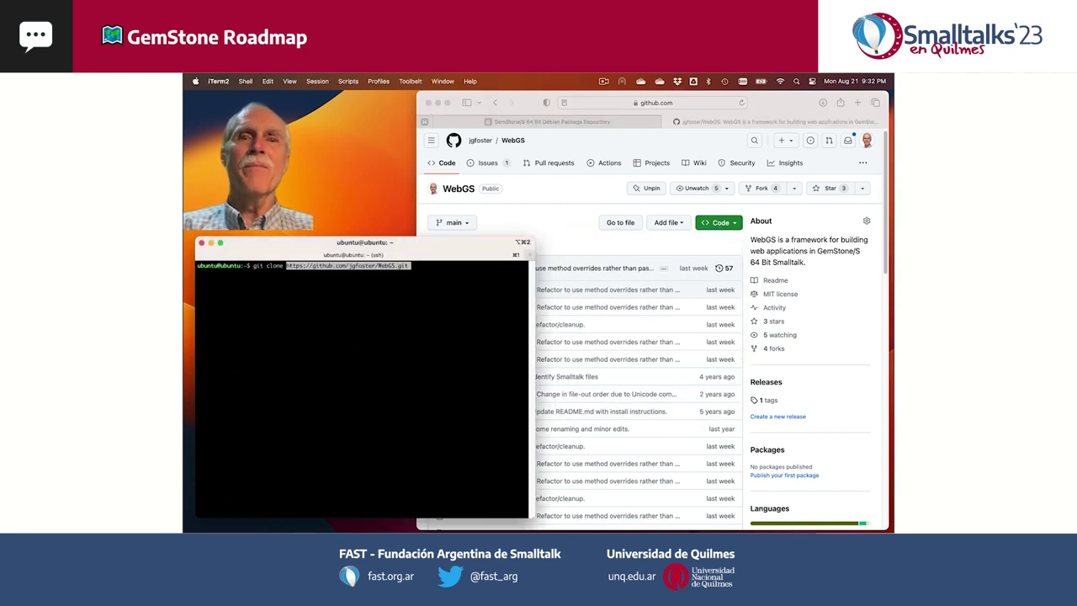
key("Return")
type("l")
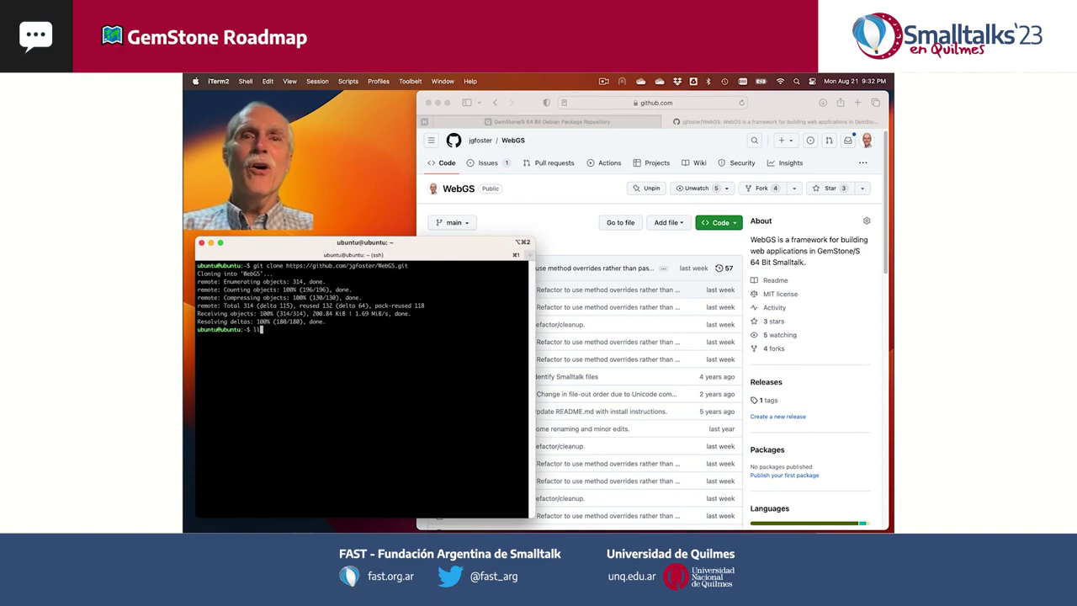
type("l")
key("Return")
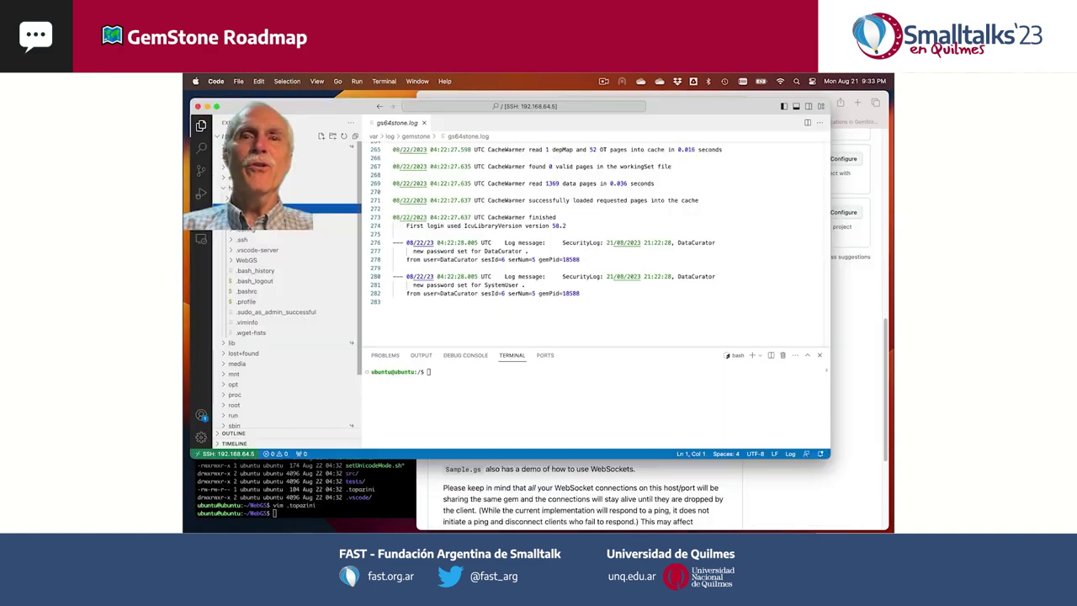
- Expand the WebGS folder in the file tree and open its .topazini file
left_click(232, 261)
scroll(269, 303, "down", 2)
left_click(253, 246)
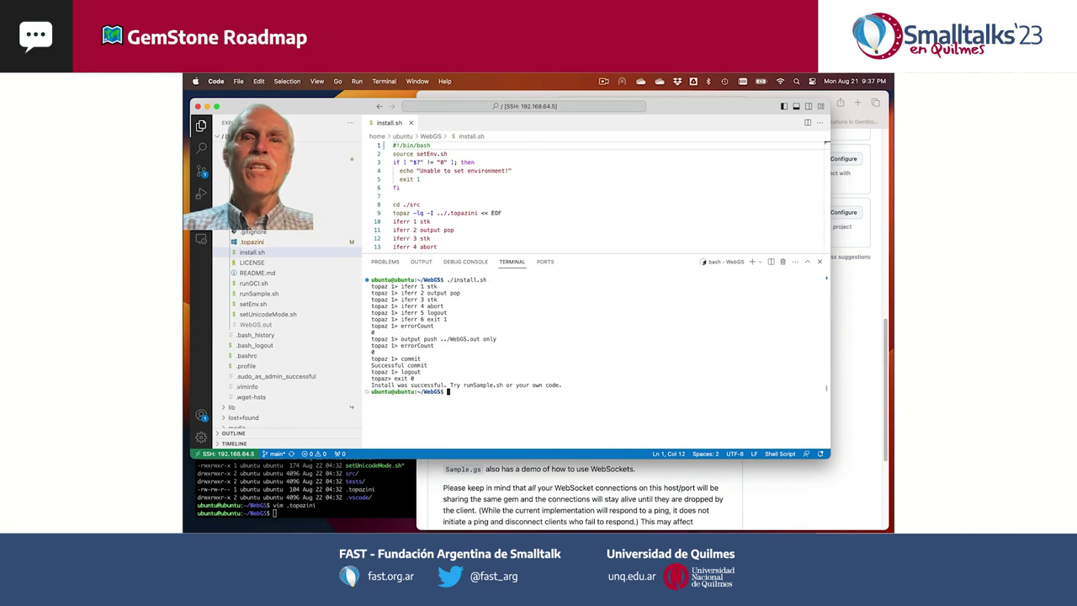
- Start the sample with ./runSample.sh on port 8888 and open it in the browser
left_click(258, 293)
type("./runSample.sh")
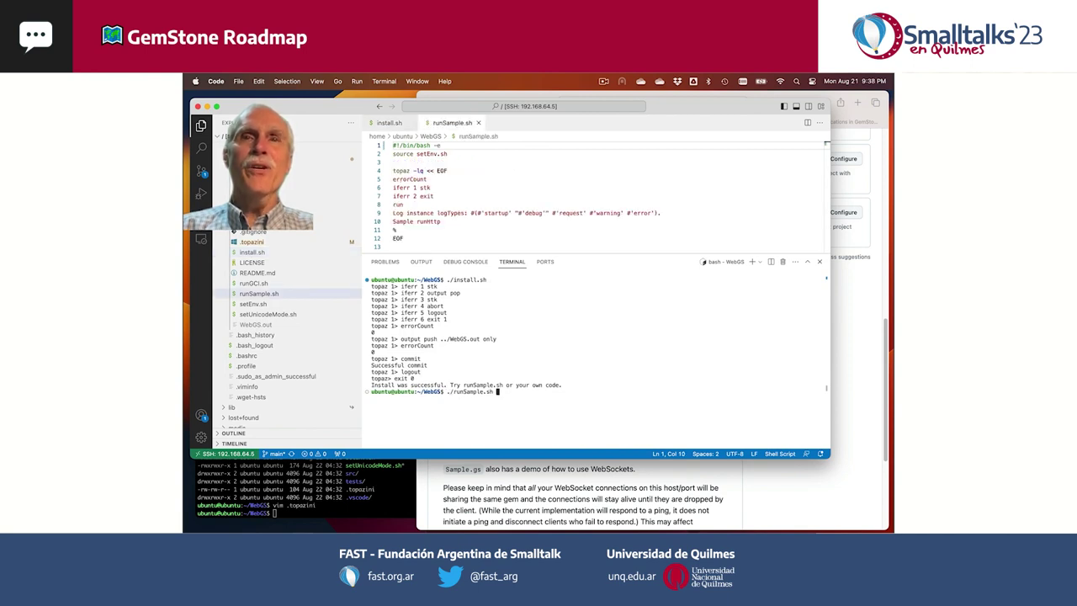
key("Return")
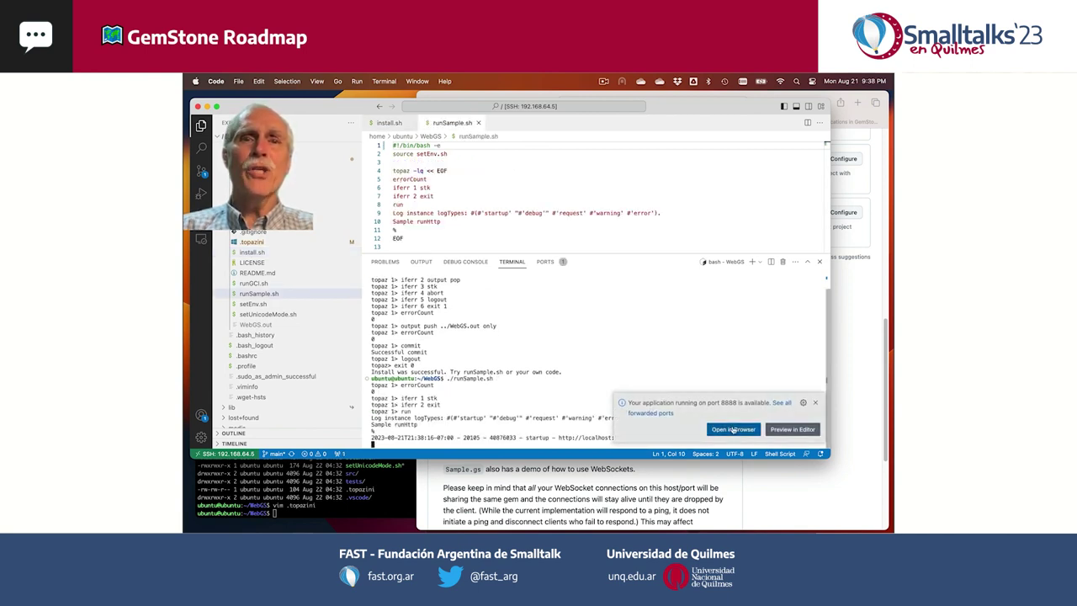
left_click(733, 429)
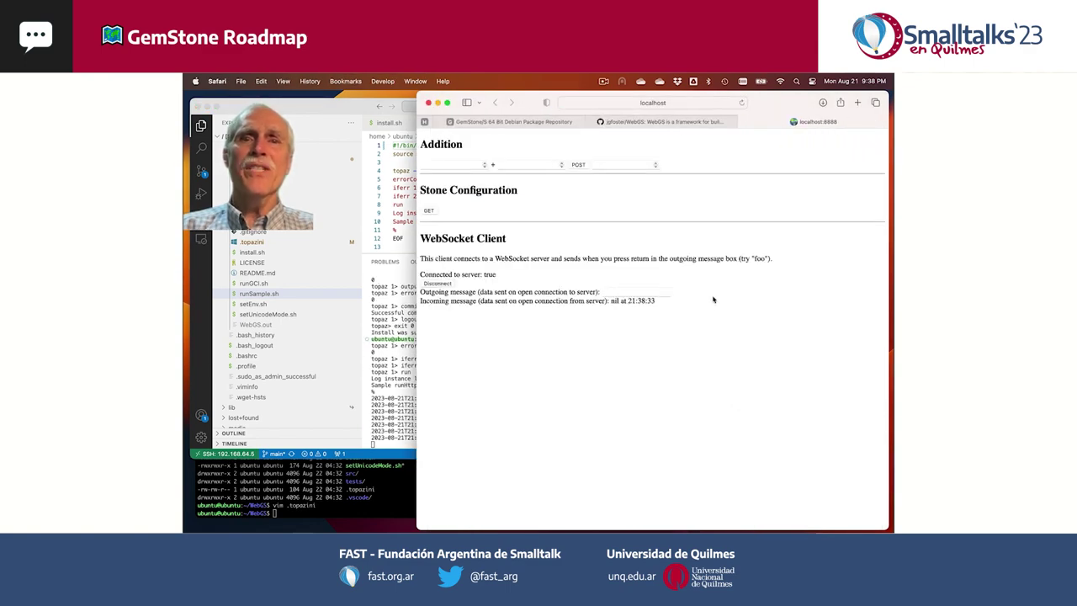
- Submit 2 + 3 in the sample page's Addition form and check the request in the server log
key("super+Tab")
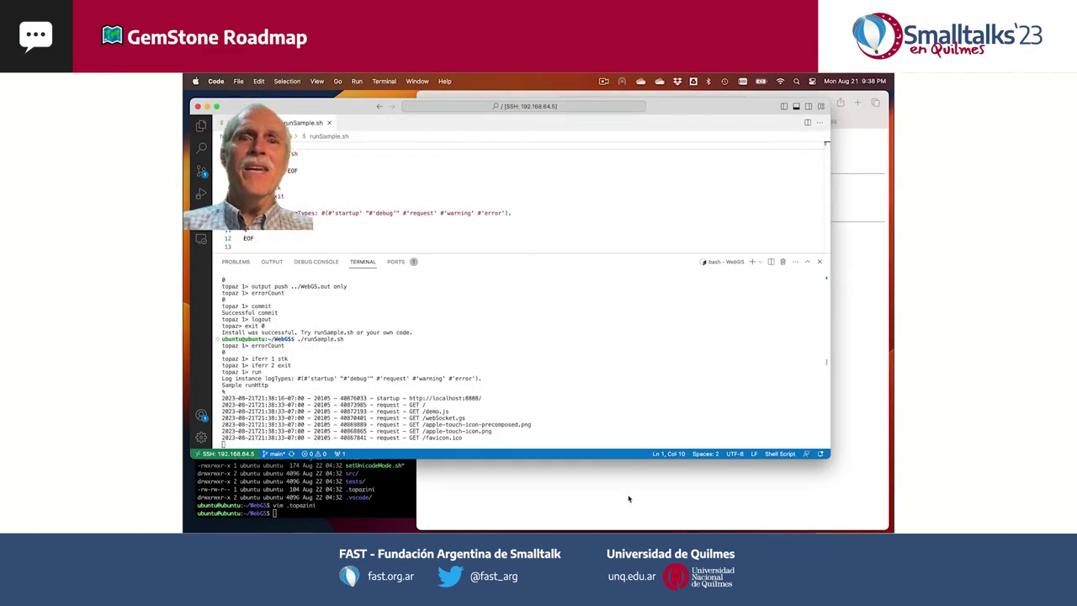
left_click(627, 499)
left_click(461, 164)
left_click(532, 164)
type("3")
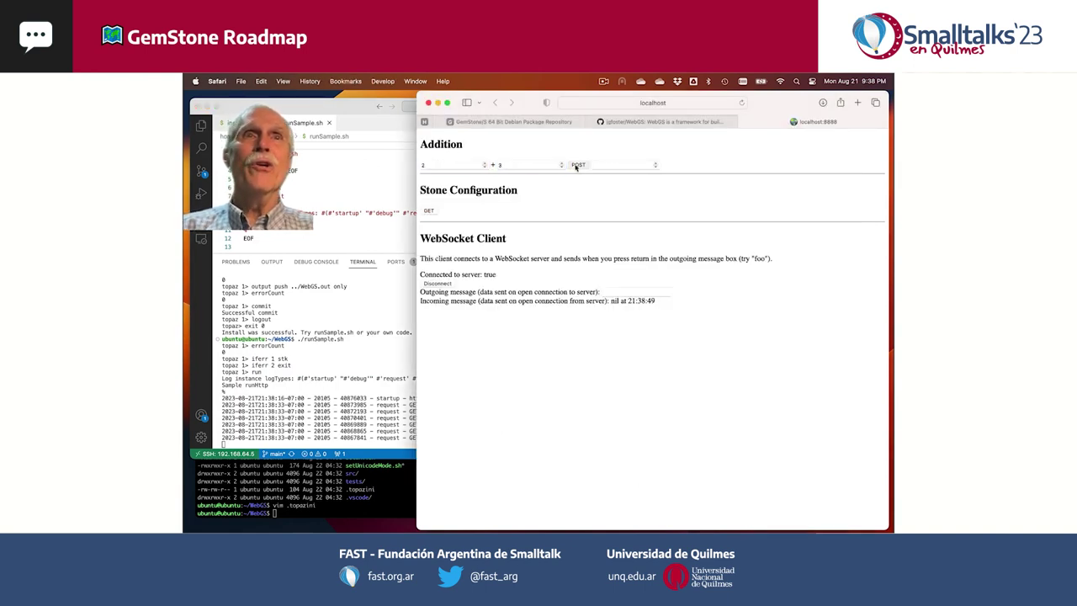
left_click(577, 166)
left_click(409, 438)
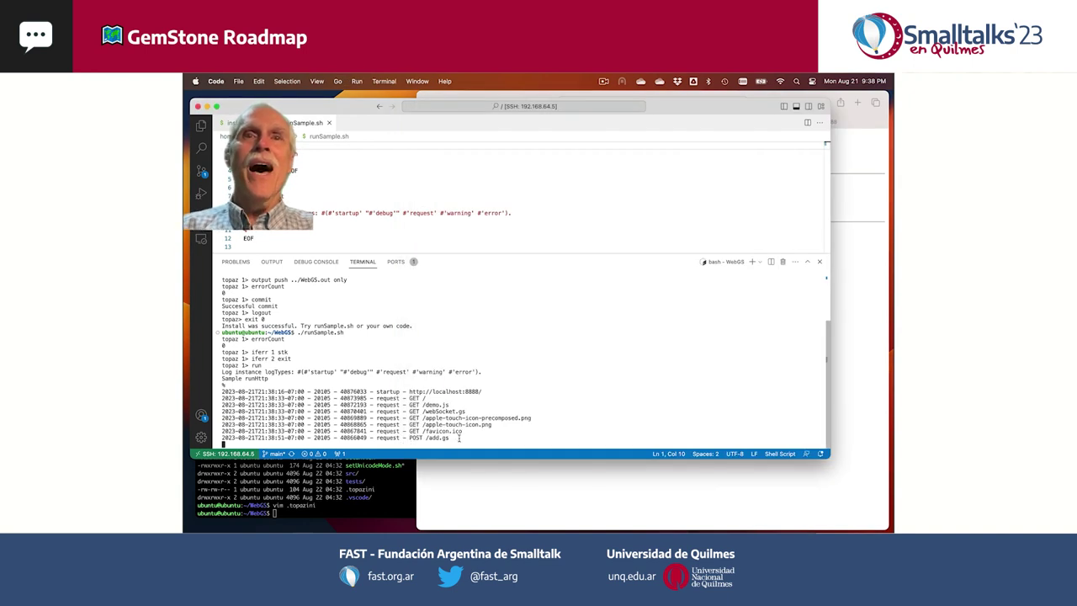
- Fetch the Stone Configuration settings with GET and scroll through the resulting table
left_click(851, 379)
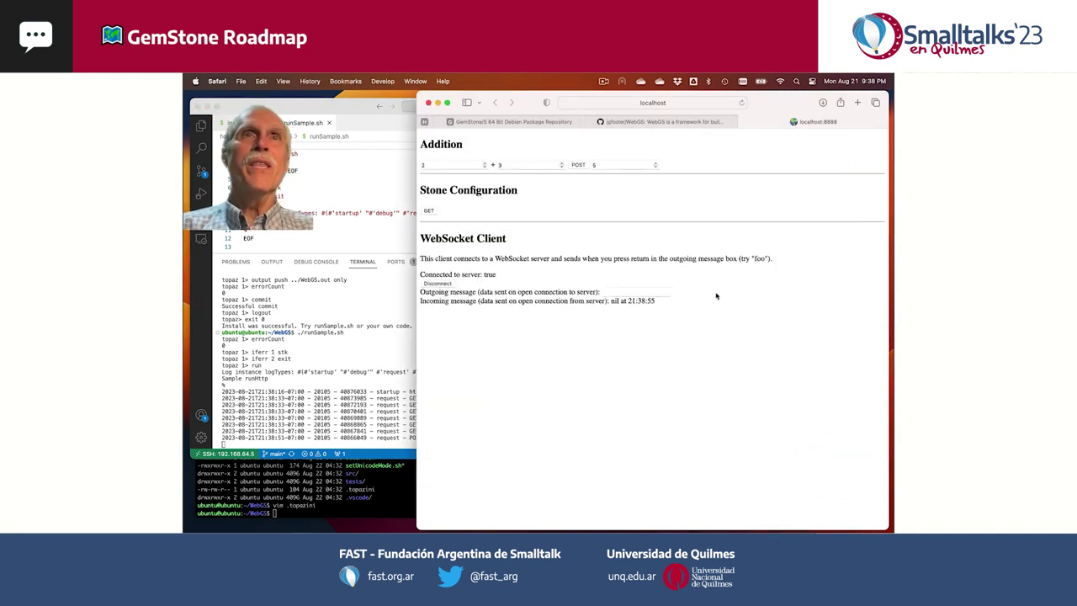
left_click(428, 212)
left_click(368, 371)
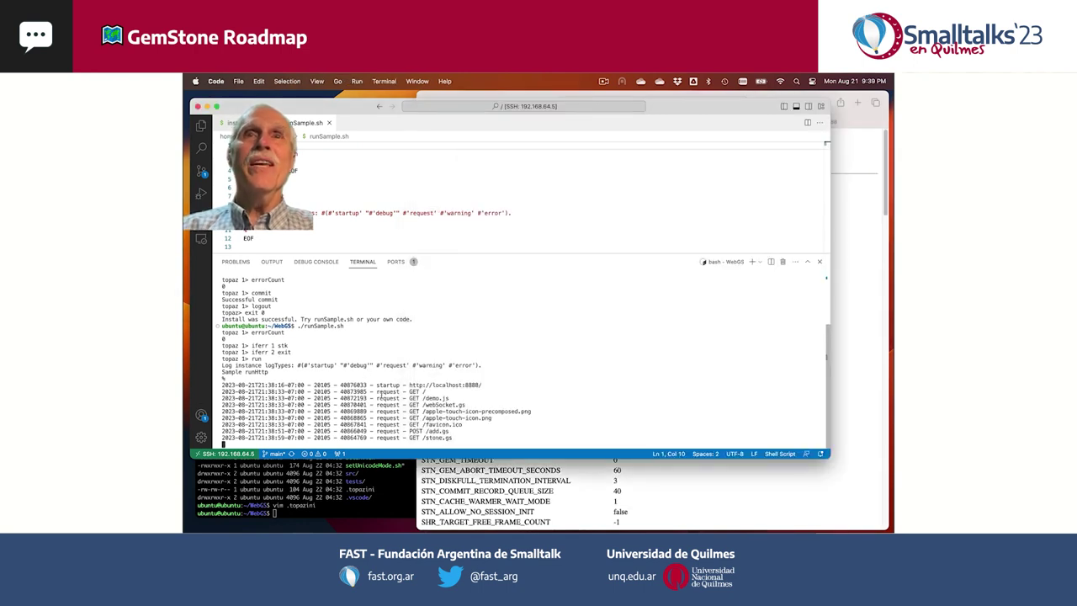
left_click(758, 478)
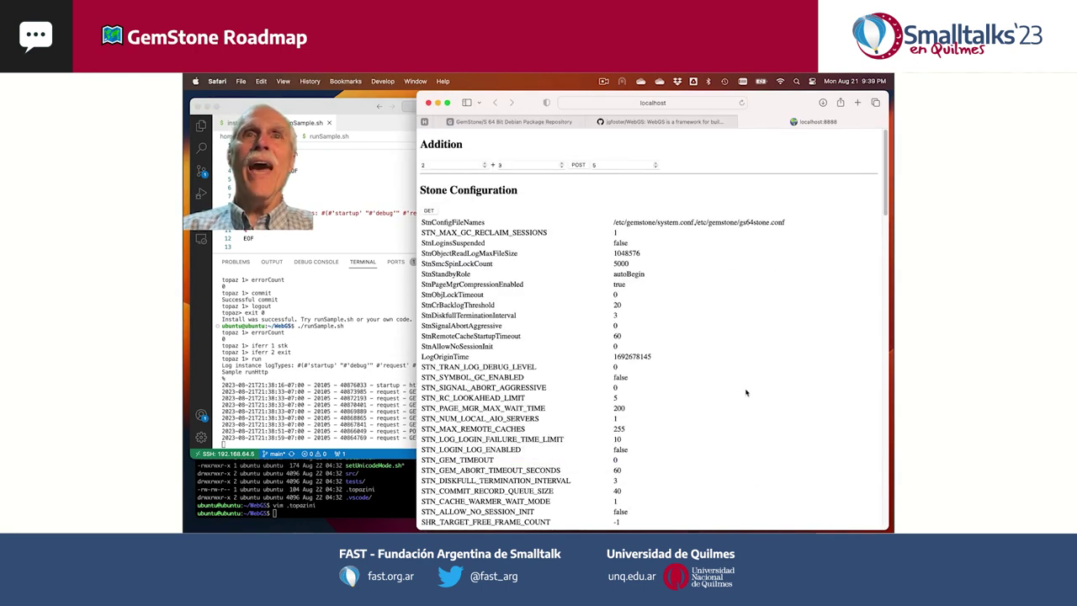
scroll(746, 388, "down", 10)
scroll(745, 388, "down", 15)
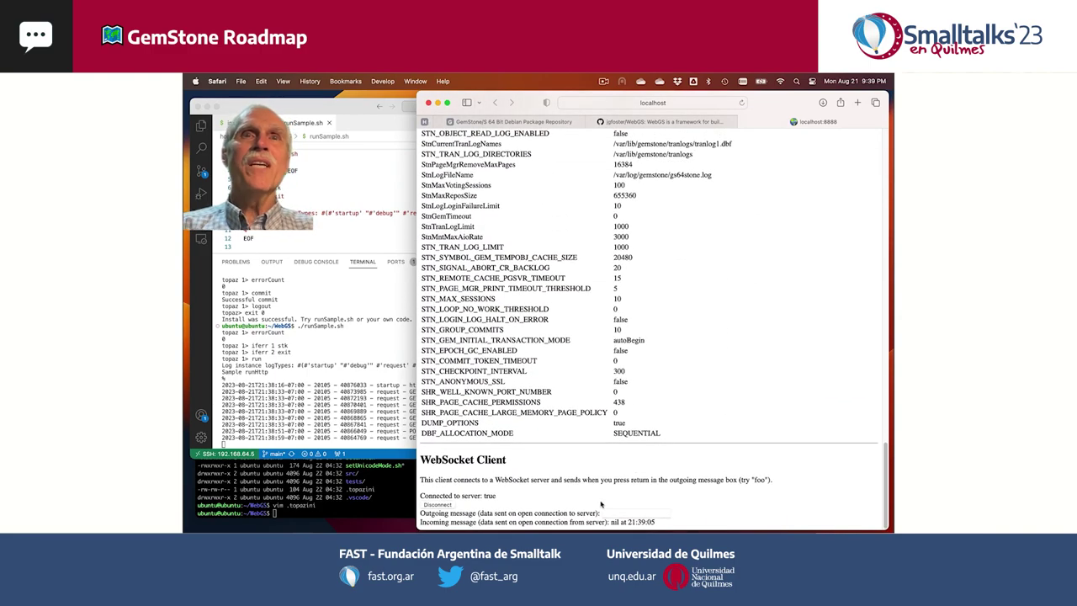
- Send 'Hello ESUG!' twice from the WebSocket client's Outgoing message box
left_click(612, 512)
type("Hell")
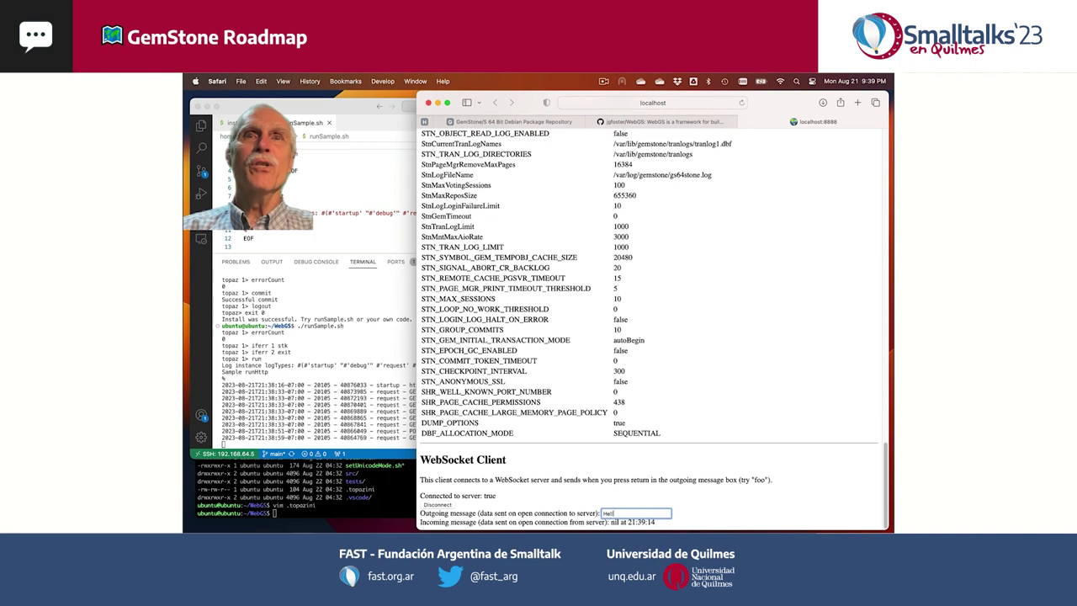
type("o ESUG")
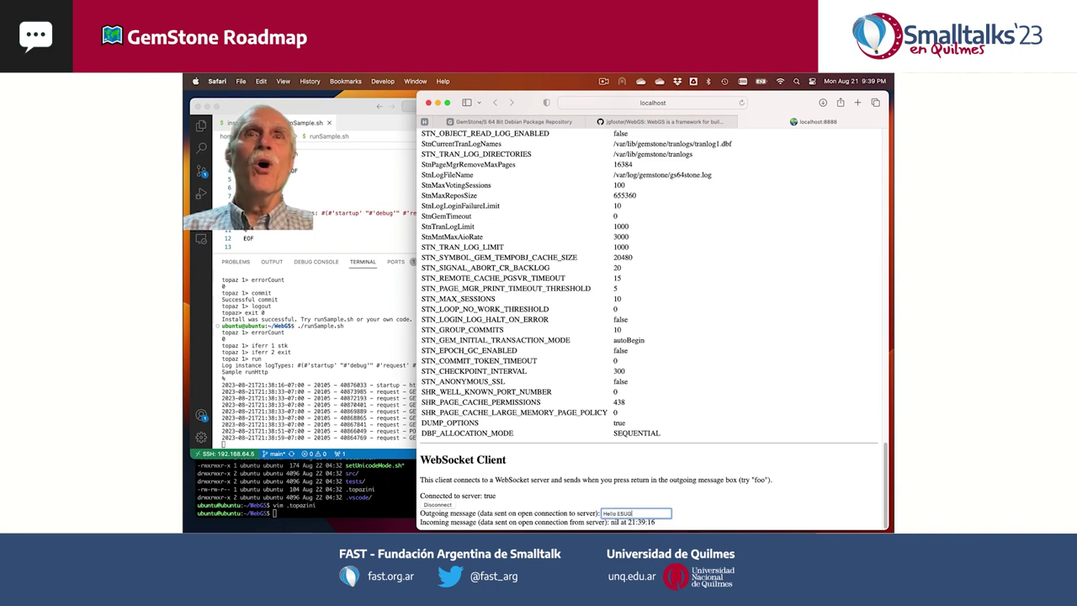
type("!")
key("Return")
key("Return")
key("Return")
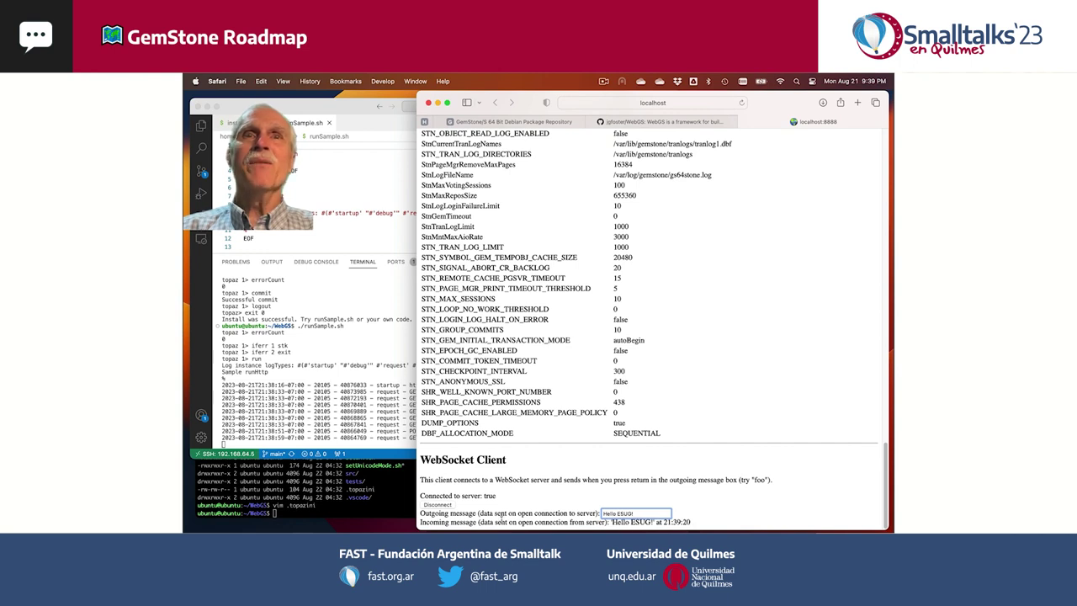
key("Return")
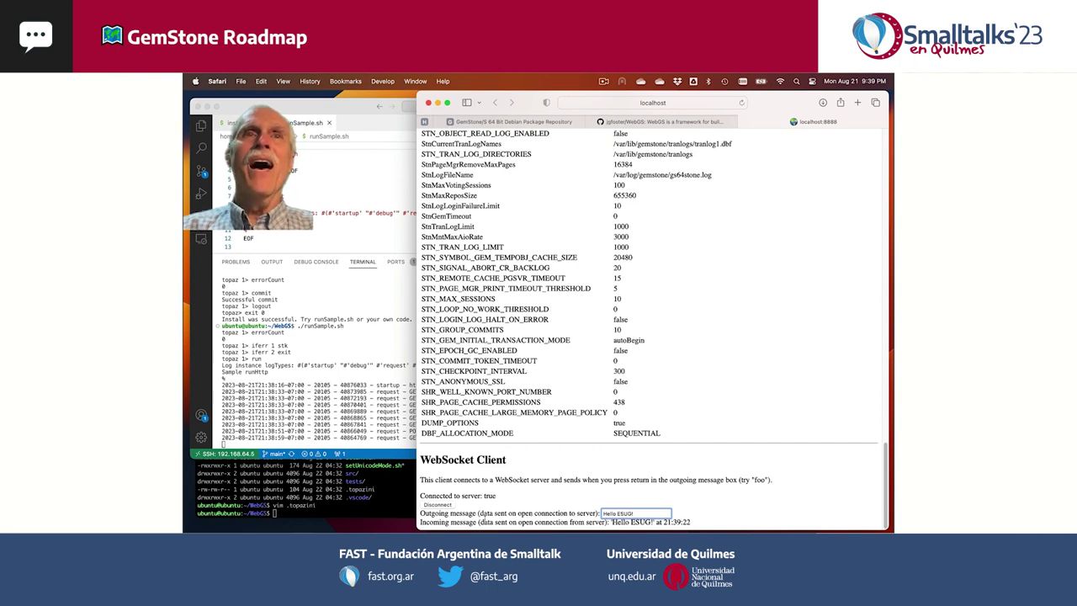
- Disconnect and reconnect the WebSocket, then send 'Hello ESUG' again after checking the log
left_click(441, 506)
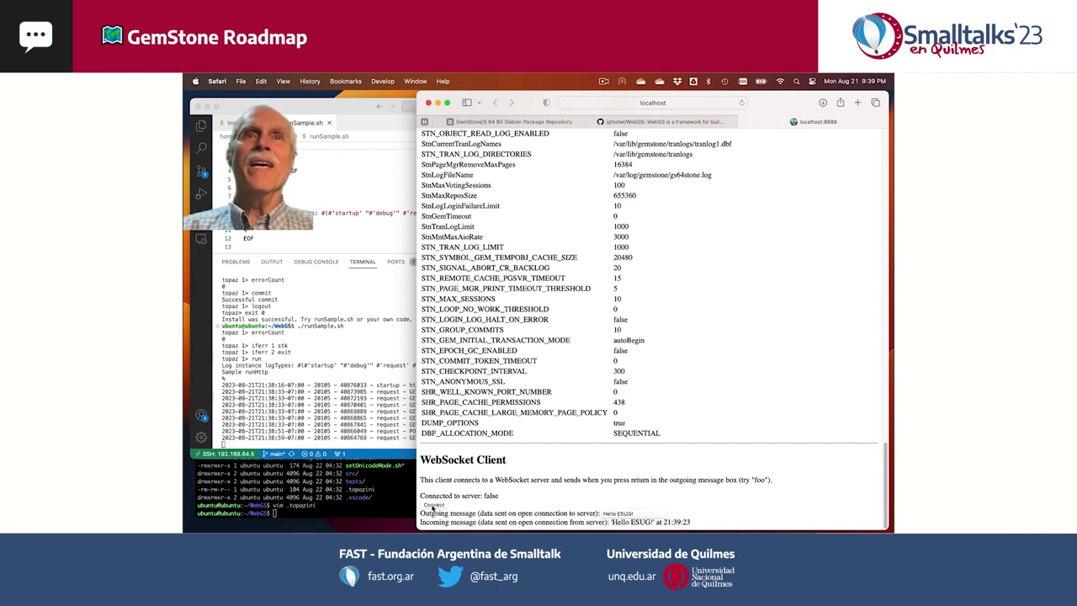
left_click(433, 506)
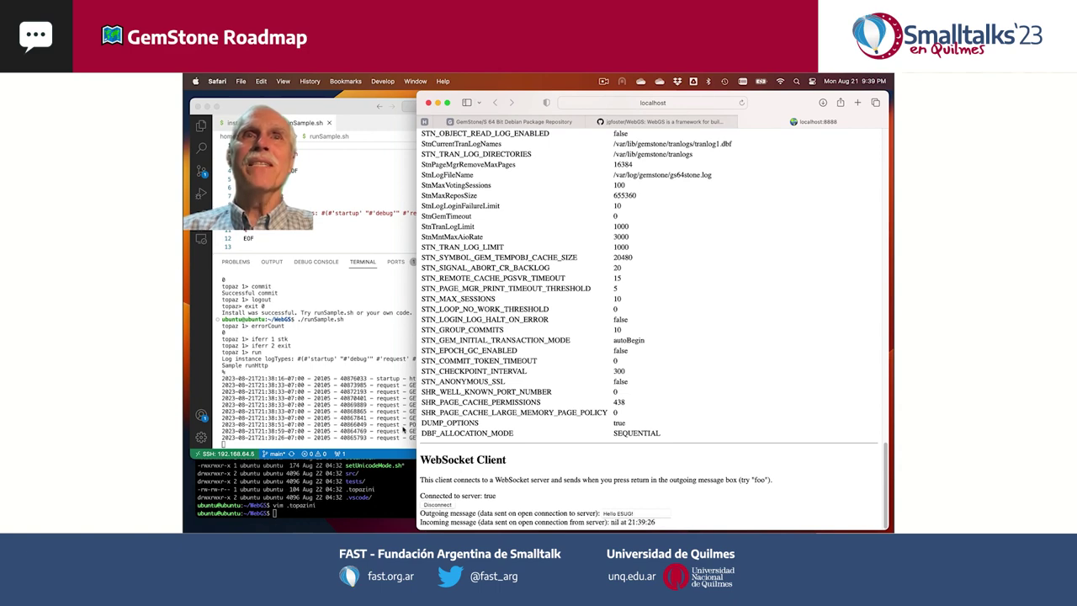
left_click(403, 428)
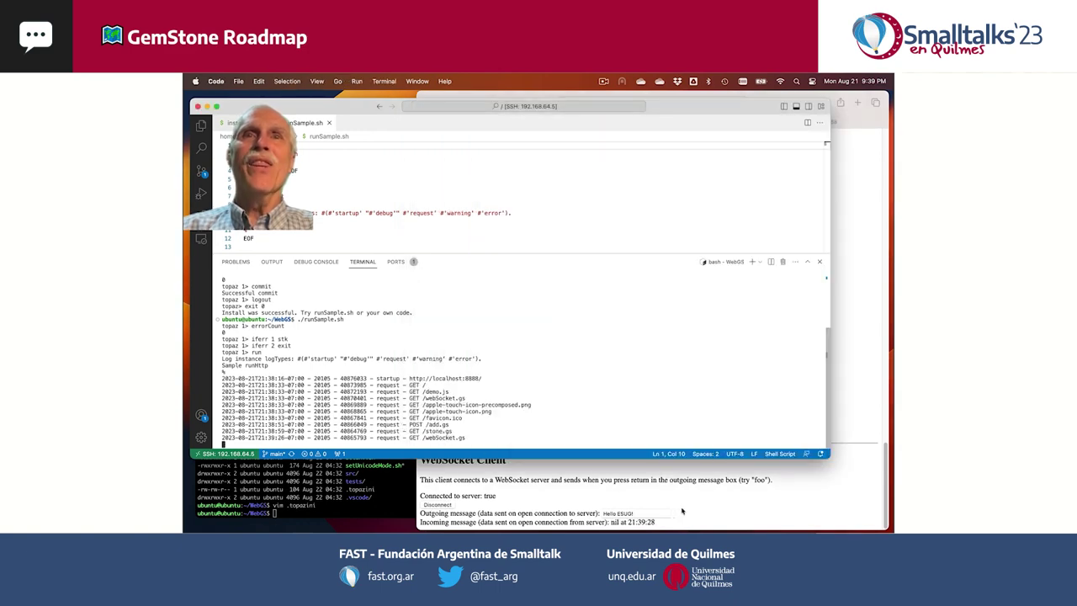
left_click(690, 512)
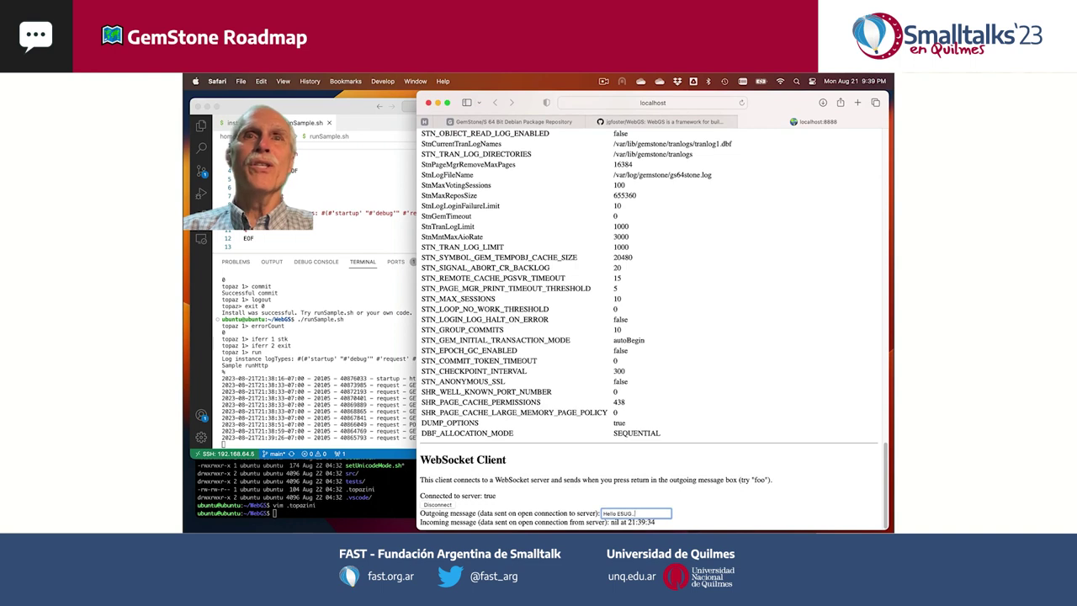
type("Hello ESUG")
key("Return")
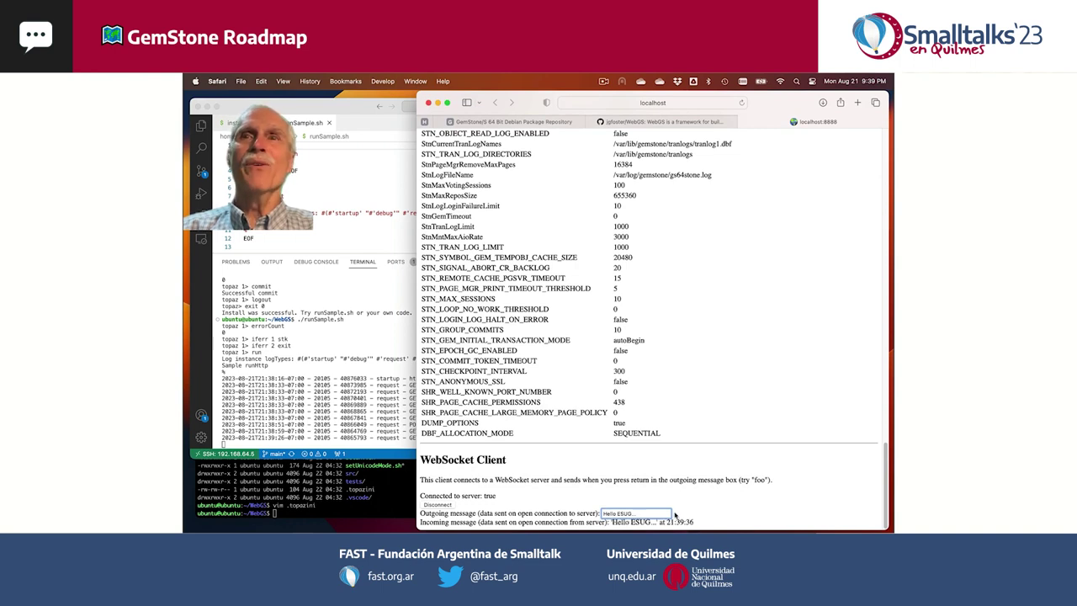
left_click(549, 392)
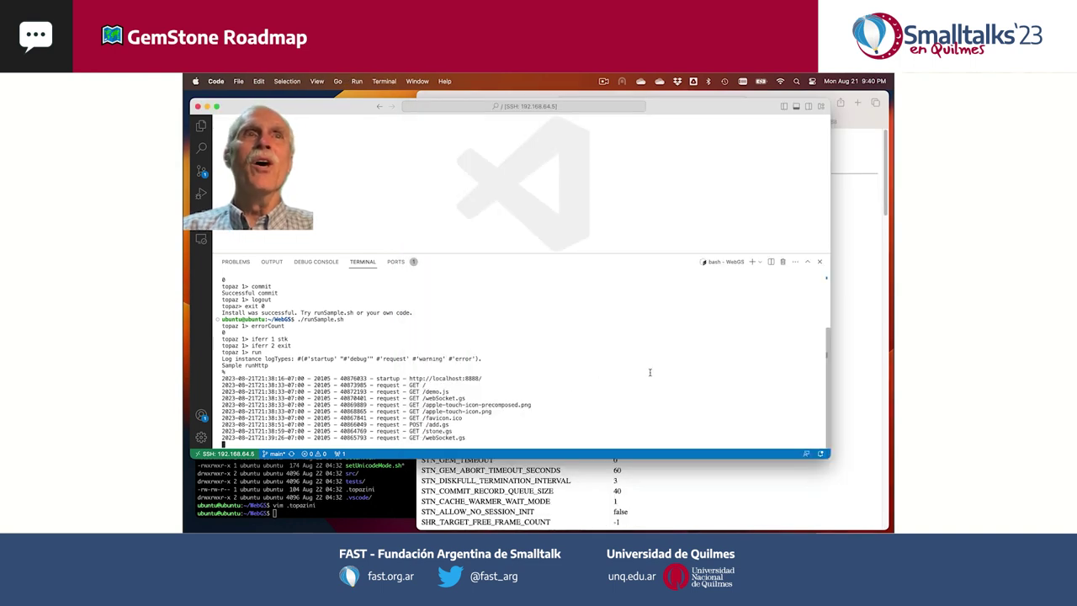
- Stop the sample server with Ctrl+C, then run 'sudo apt purge gemstone-server' and answer y
key("ctrl+c")
key("super+v")
key("Return")
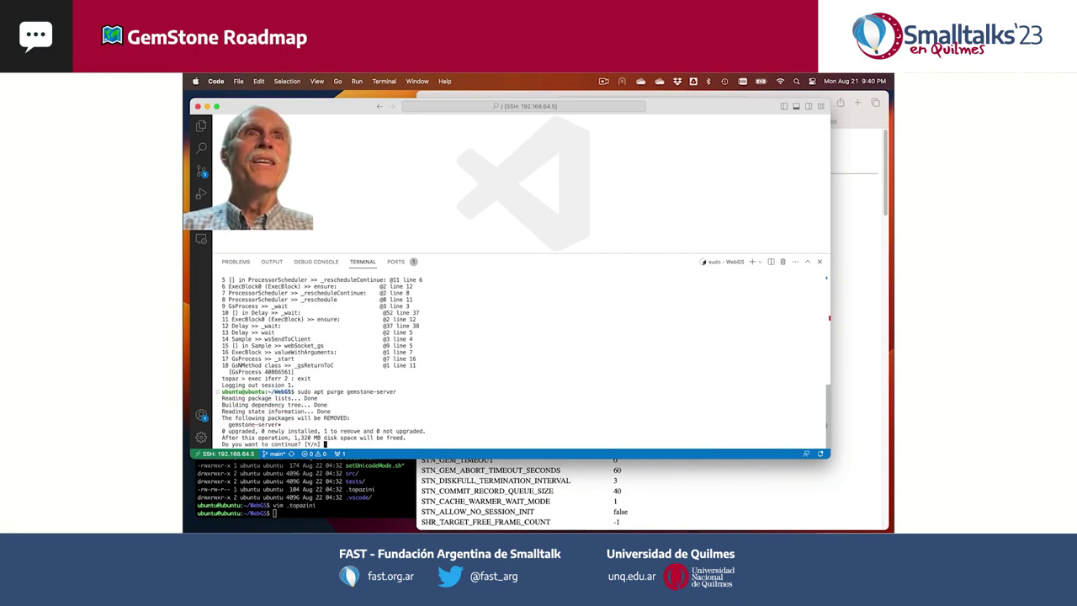
type("y")
key("Return")
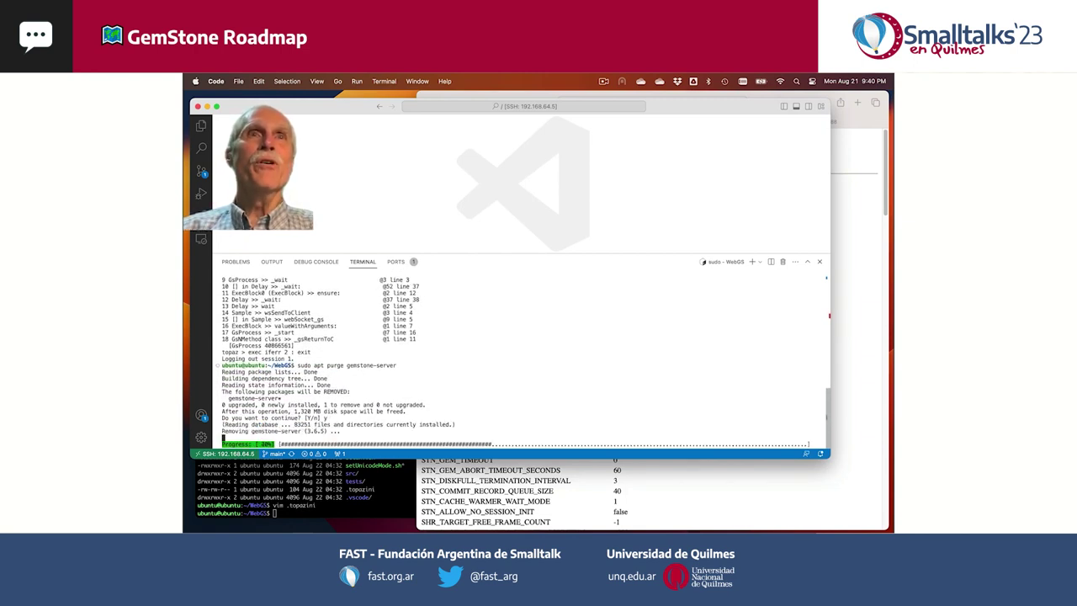